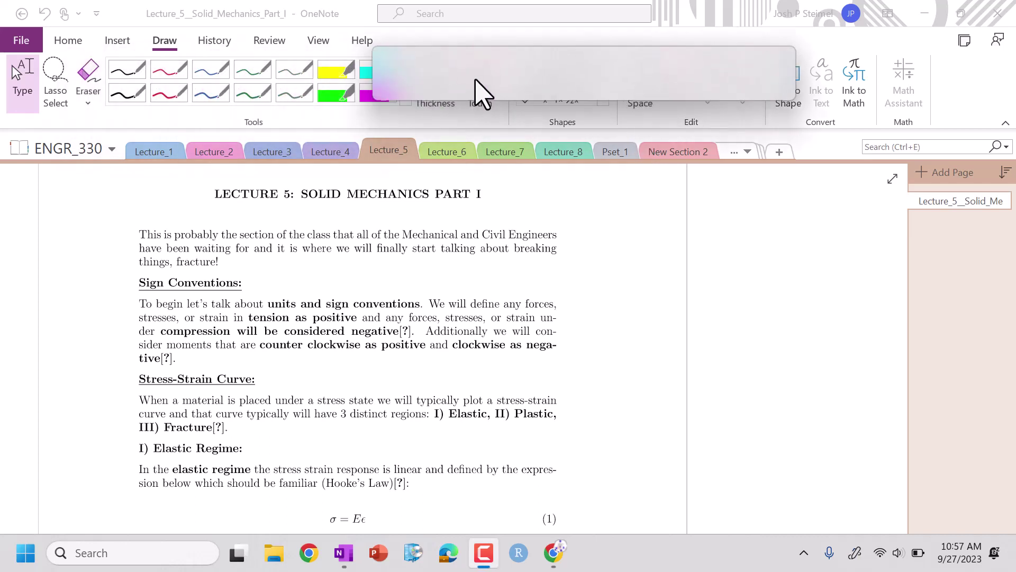
Draw a red ink ellipse around the 'LECTURE 5: SOLID MECHANICS PART I' heading.
{"action": "left_click", "coordinate": [165, 92]}
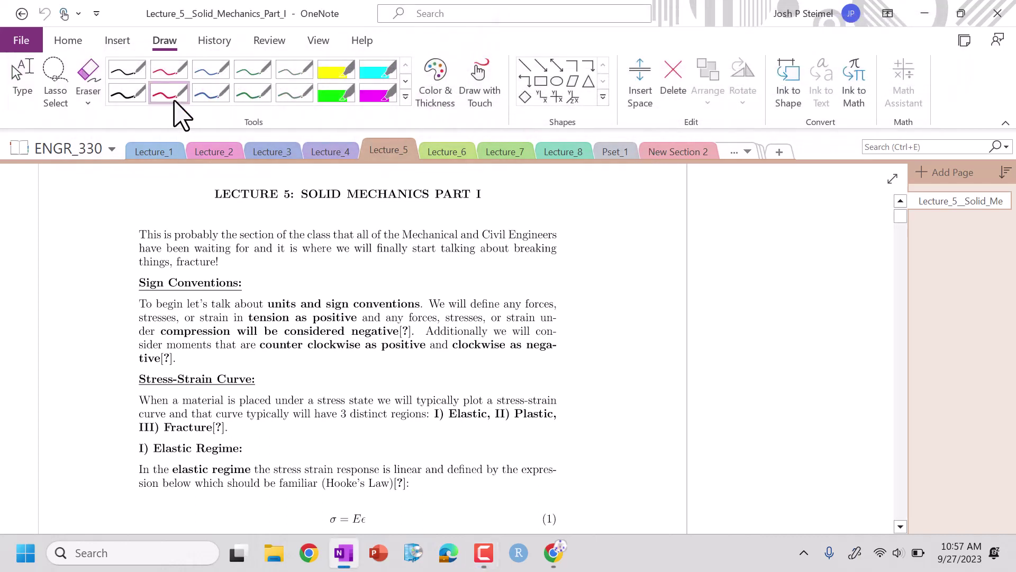
{"action": "mouse_move", "coordinate": [514, 180]}
{"action": "left_mouse_down"}
{"action": "mouse_move", "coordinate": [235, 165]}
{"action": "mouse_move", "coordinate": [471, 177]}
{"action": "left_mouse_up"}
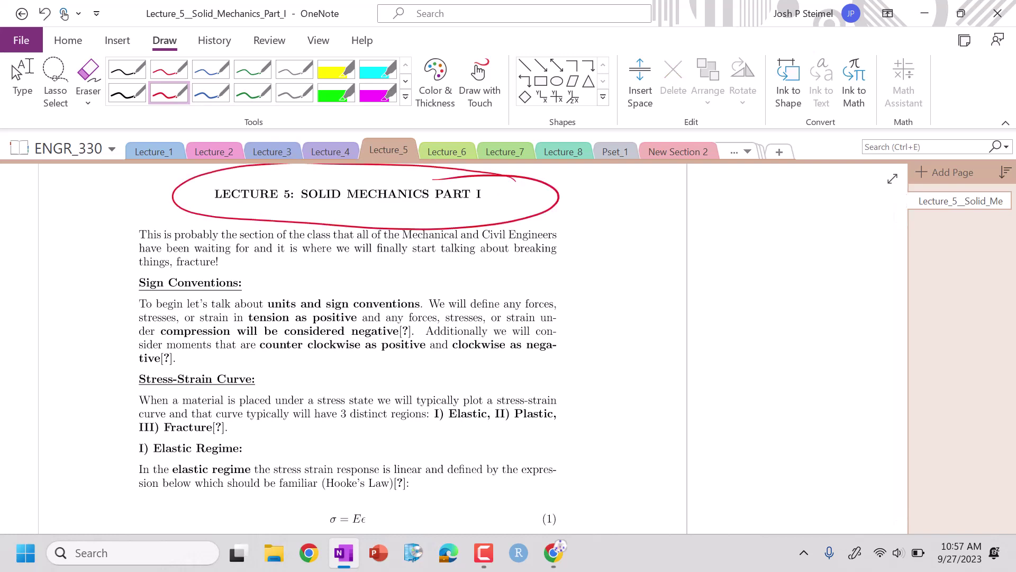
{"action": "scroll", "coordinate": [626, 236], "scroll_direction": "down", "scroll_amount": 5}
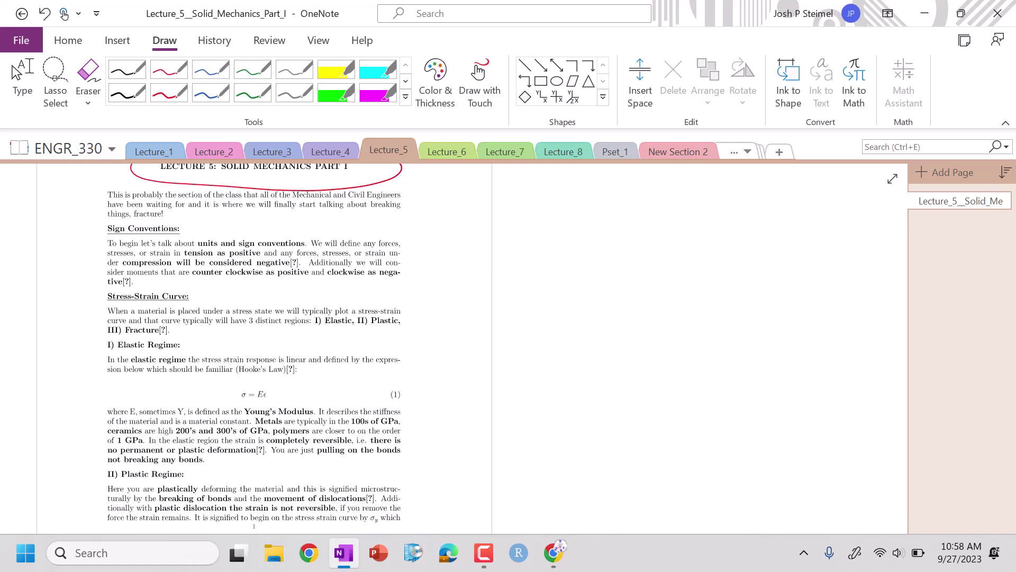
Circle the Sign Conventions paragraph in red and sketch axes labelled 2 and 3 beside it.
{"action": "left_click", "coordinate": [169, 92]}
{"action": "mouse_move", "coordinate": [401, 224]}
{"action": "left_mouse_down"}
{"action": "mouse_move", "coordinate": [176, 214]}
{"action": "mouse_move", "coordinate": [81, 249]}
{"action": "mouse_move", "coordinate": [167, 288]}
{"action": "mouse_move", "coordinate": [296, 299]}
{"action": "mouse_move", "coordinate": [402, 226]}
{"action": "left_mouse_up"}
{"action": "mouse_move", "coordinate": [481, 175]}
{"action": "left_mouse_down"}
{"action": "mouse_move", "coordinate": [479, 197]}
{"action": "mouse_move", "coordinate": [530, 206]}
{"action": "mouse_move", "coordinate": [464, 229]}
{"action": "left_mouse_up"}
{"action": "left_click_drag", "start_coordinate": [454, 241], "coordinate": [456, 251]}
{"action": "left_click_drag", "start_coordinate": [527, 217], "coordinate": [546, 223]}
{"action": "left_click_drag", "start_coordinate": [446, 168], "coordinate": [444, 186]}
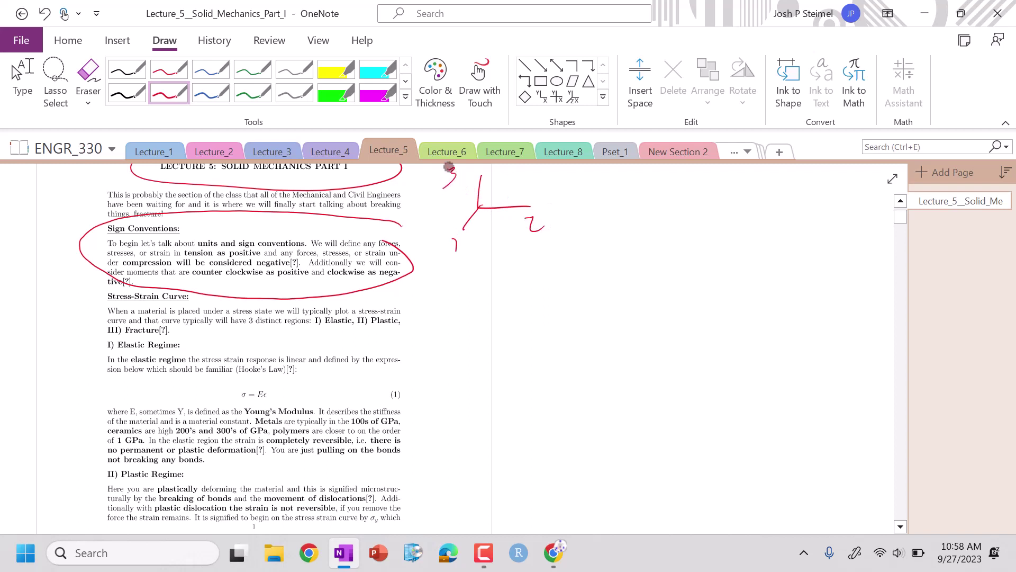
Sketch a stretched square element with pulling arrows, labelled σ with circled plus and ε.
{"action": "mouse_move", "coordinate": [624, 222]}
{"action": "left_mouse_down"}
{"action": "mouse_move", "coordinate": [624, 240]}
{"action": "mouse_move", "coordinate": [683, 291]}
{"action": "mouse_move", "coordinate": [616, 225]}
{"action": "mouse_move", "coordinate": [649, 181]}
{"action": "left_mouse_up"}
{"action": "left_click_drag", "start_coordinate": [655, 191], "coordinate": [639, 195]}
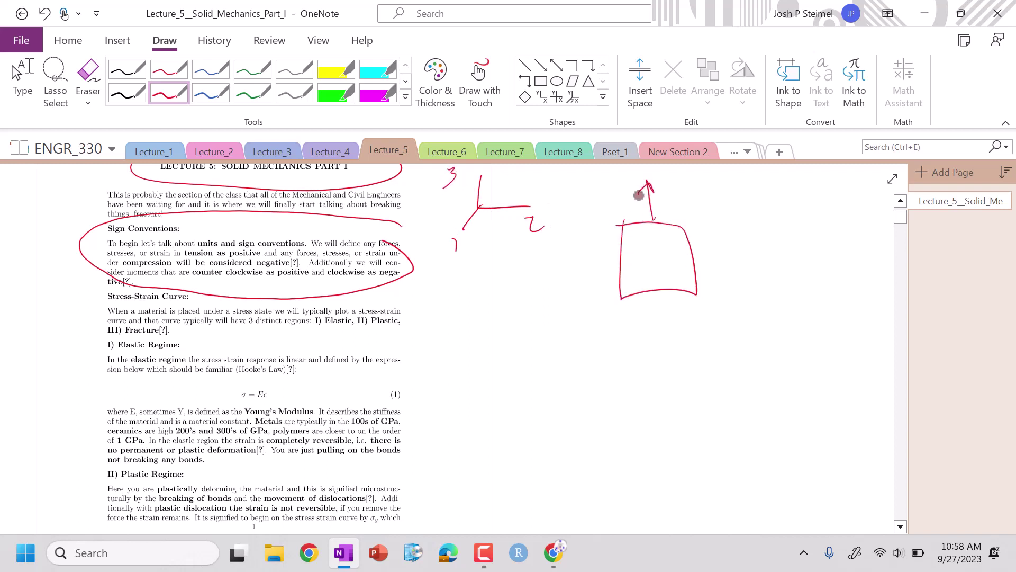
{"action": "left_click_drag", "start_coordinate": [659, 290], "coordinate": [662, 312]}
{"action": "left_click_drag", "start_coordinate": [658, 305], "coordinate": [668, 307]}
{"action": "left_click_drag", "start_coordinate": [708, 269], "coordinate": [725, 266]}
{"action": "mouse_move", "coordinate": [741, 192]}
{"action": "left_mouse_down"}
{"action": "mouse_move", "coordinate": [743, 301]}
{"action": "mouse_move", "coordinate": [788, 299]}
{"action": "mouse_move", "coordinate": [778, 193]}
{"action": "mouse_move", "coordinate": [757, 199]}
{"action": "left_mouse_up"}
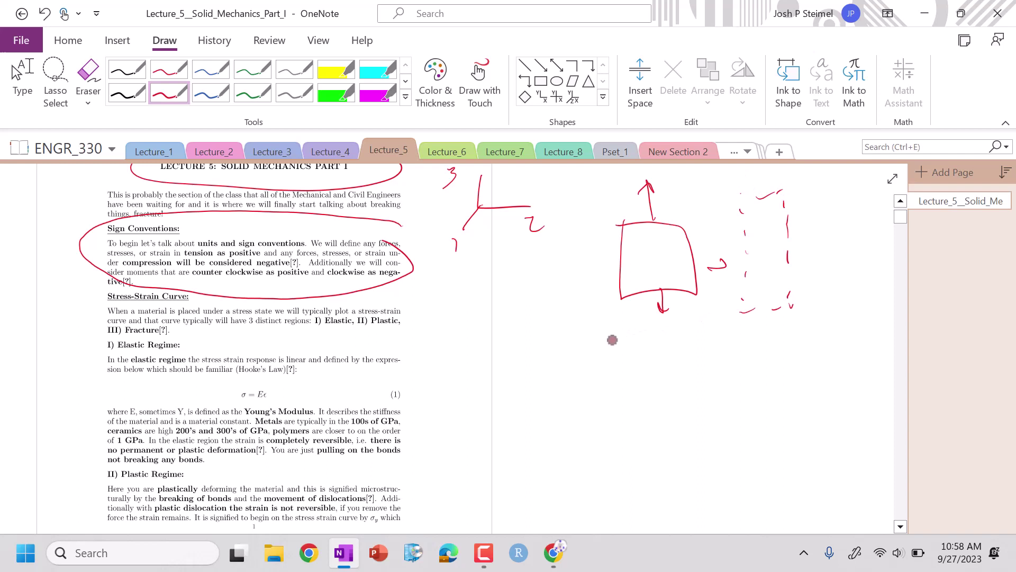
{"action": "mouse_move", "coordinate": [601, 338]}
{"action": "left_mouse_down"}
{"action": "mouse_move", "coordinate": [617, 331]}
{"action": "mouse_move", "coordinate": [636, 368]}
{"action": "left_mouse_up"}
{"action": "left_click_drag", "start_coordinate": [632, 355], "coordinate": [649, 351]}
{"action": "mouse_move", "coordinate": [642, 334]}
{"action": "left_mouse_down"}
{"action": "mouse_move", "coordinate": [651, 375]}
{"action": "mouse_move", "coordinate": [655, 333]}
{"action": "left_mouse_up"}
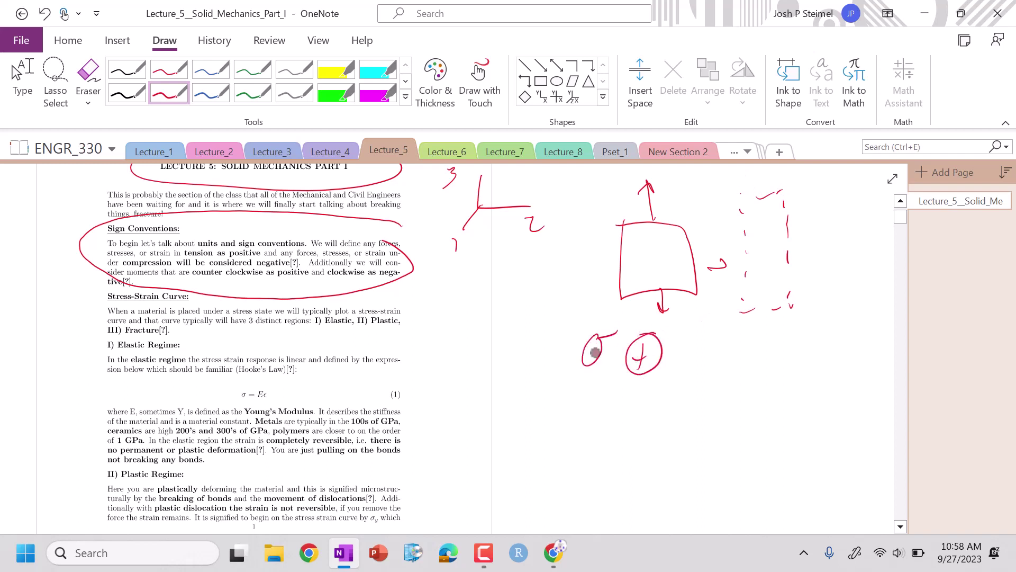
{"action": "mouse_move", "coordinate": [586, 391]}
{"action": "left_mouse_down"}
{"action": "mouse_move", "coordinate": [600, 415]}
{"action": "mouse_move", "coordinate": [591, 387]}
{"action": "left_mouse_up"}
{"action": "mouse_move", "coordinate": [575, 430]}
{"action": "left_mouse_down"}
{"action": "mouse_move", "coordinate": [587, 462]}
{"action": "mouse_move", "coordinate": [616, 432]}
{"action": "mouse_move", "coordinate": [614, 447]}
{"action": "left_mouse_up"}
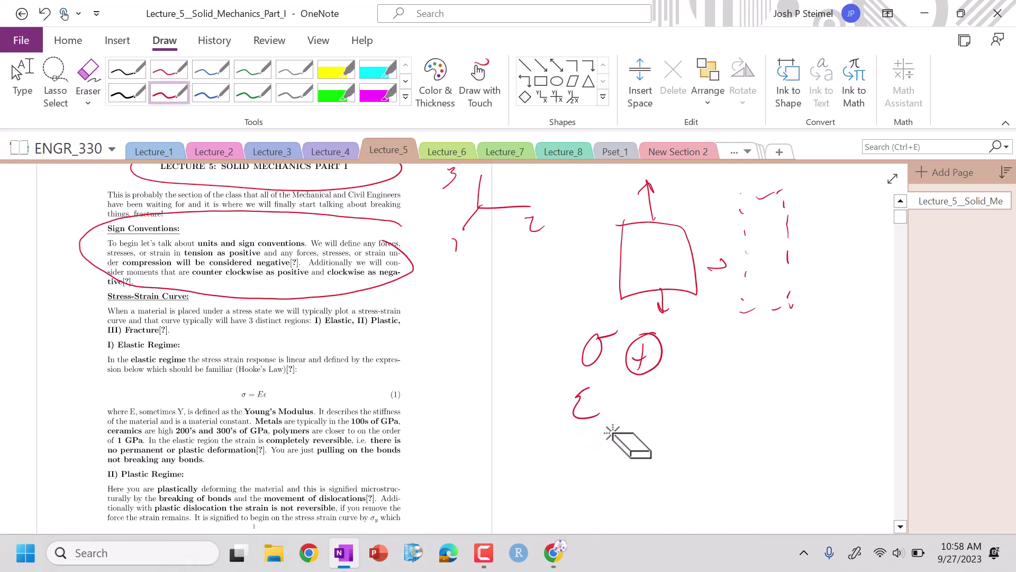
Sketch a compressed square element with pushing arrows, labelled σ and negative ε.
{"action": "mouse_move", "coordinate": [755, 339]}
{"action": "left_mouse_down"}
{"action": "mouse_move", "coordinate": [751, 371]}
{"action": "mouse_move", "coordinate": [791, 348]}
{"action": "mouse_move", "coordinate": [756, 347]}
{"action": "mouse_move", "coordinate": [771, 347]}
{"action": "left_mouse_up"}
{"action": "left_click_drag", "start_coordinate": [765, 341], "coordinate": [782, 348]}
{"action": "left_click_drag", "start_coordinate": [777, 416], "coordinate": [776, 390]}
{"action": "left_click_drag", "start_coordinate": [768, 398], "coordinate": [787, 397]}
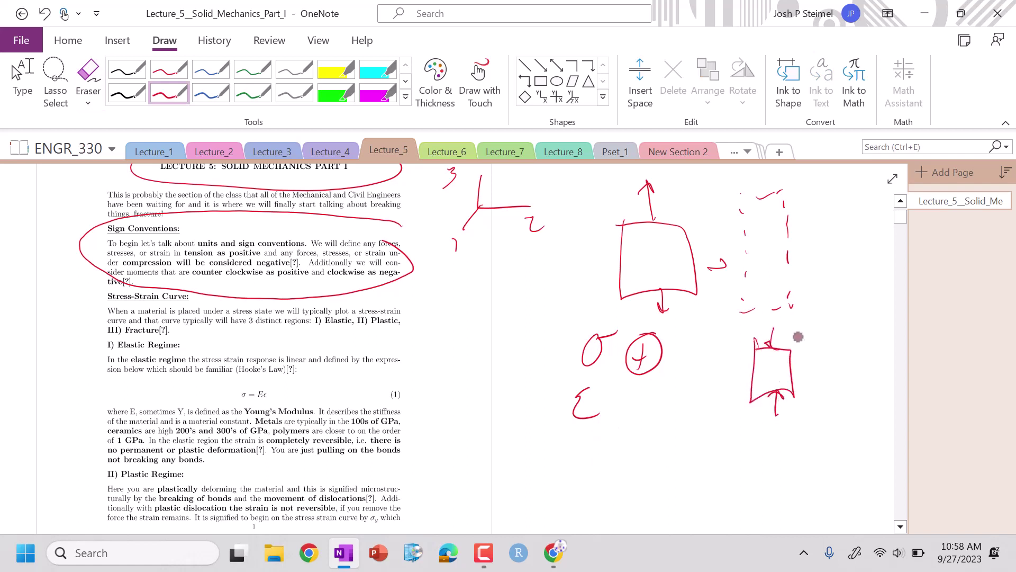
{"action": "mouse_move", "coordinate": [801, 355]}
{"action": "left_mouse_down"}
{"action": "mouse_move", "coordinate": [800, 375]}
{"action": "mouse_move", "coordinate": [826, 360]}
{"action": "mouse_move", "coordinate": [806, 354]}
{"action": "left_mouse_up"}
{"action": "left_click_drag", "start_coordinate": [813, 418], "coordinate": [837, 421]}
{"action": "left_click_drag", "start_coordinate": [778, 443], "coordinate": [810, 440]}
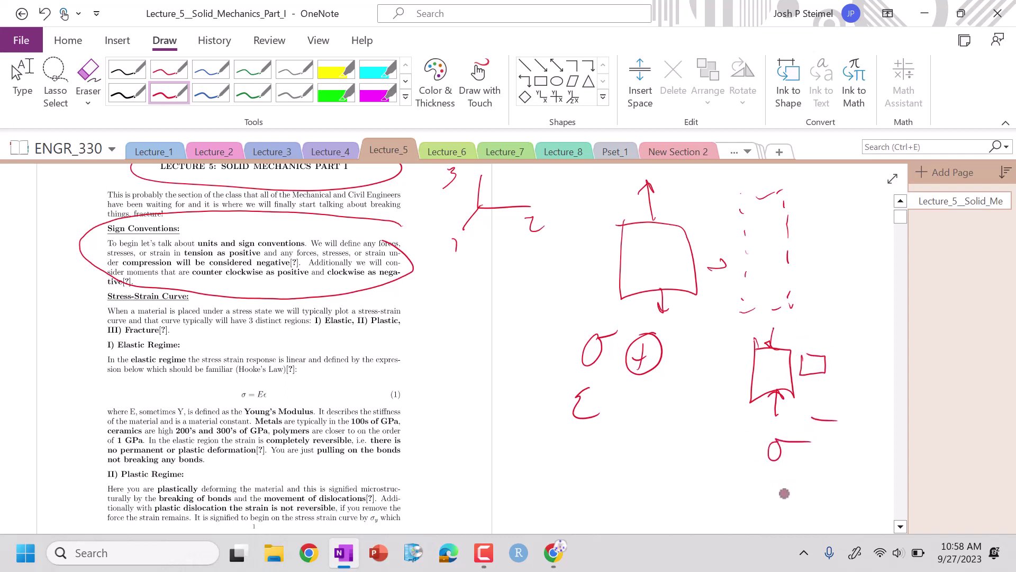
{"action": "left_click_drag", "start_coordinate": [805, 484], "coordinate": [824, 486]}
{"action": "mouse_move", "coordinate": [786, 476]}
{"action": "left_mouse_down"}
{"action": "mouse_move", "coordinate": [771, 491]}
{"action": "mouse_move", "coordinate": [789, 506]}
{"action": "left_mouse_up"}
Draw rotation axes with a ccw loop marked circled plus and a cw arc marked circled minus.
{"action": "mouse_move", "coordinate": [489, 263]}
{"action": "left_mouse_down"}
{"action": "mouse_move", "coordinate": [483, 321]}
{"action": "mouse_move", "coordinate": [551, 313]}
{"action": "mouse_move", "coordinate": [559, 320]}
{"action": "mouse_move", "coordinate": [509, 268]}
{"action": "mouse_move", "coordinate": [511, 329]}
{"action": "left_mouse_up"}
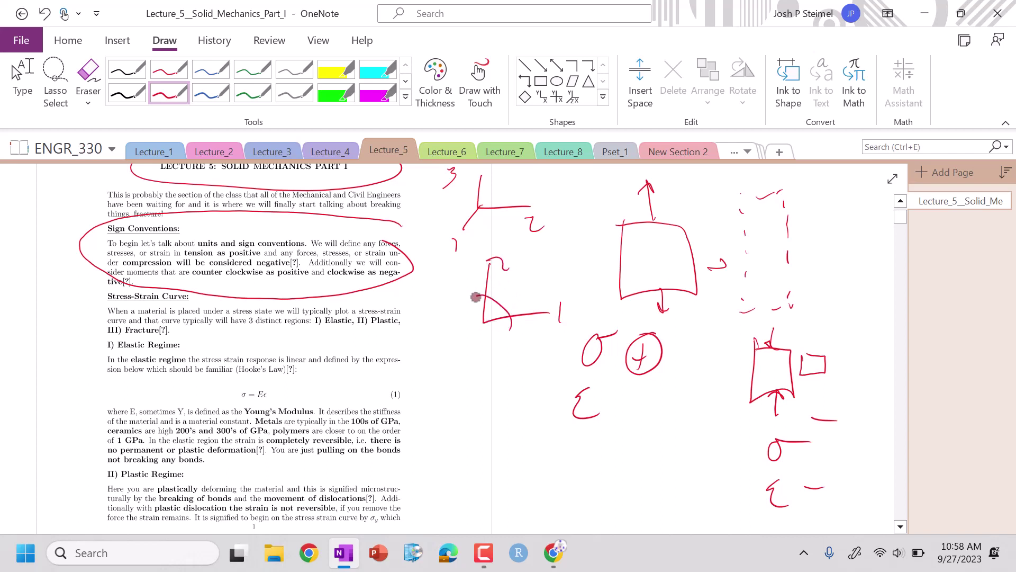
{"action": "left_click_drag", "start_coordinate": [476, 297], "coordinate": [408, 303]}
{"action": "mouse_move", "coordinate": [438, 286]}
{"action": "left_mouse_down"}
{"action": "mouse_move", "coordinate": [427, 300]}
{"action": "mouse_move", "coordinate": [475, 271]}
{"action": "left_mouse_up"}
{"action": "mouse_move", "coordinate": [448, 353]}
{"action": "left_mouse_down"}
{"action": "mouse_move", "coordinate": [455, 336]}
{"action": "mouse_move", "coordinate": [489, 338]}
{"action": "left_mouse_up"}
{"action": "left_click_drag", "start_coordinate": [430, 329], "coordinate": [422, 347]}
{"action": "mouse_move", "coordinate": [428, 331]}
{"action": "left_mouse_down"}
{"action": "mouse_move", "coordinate": [450, 328]}
{"action": "mouse_move", "coordinate": [451, 377]}
{"action": "mouse_move", "coordinate": [460, 360]}
{"action": "left_mouse_up"}
{"action": "left_click_drag", "start_coordinate": [453, 370], "coordinate": [470, 368]}
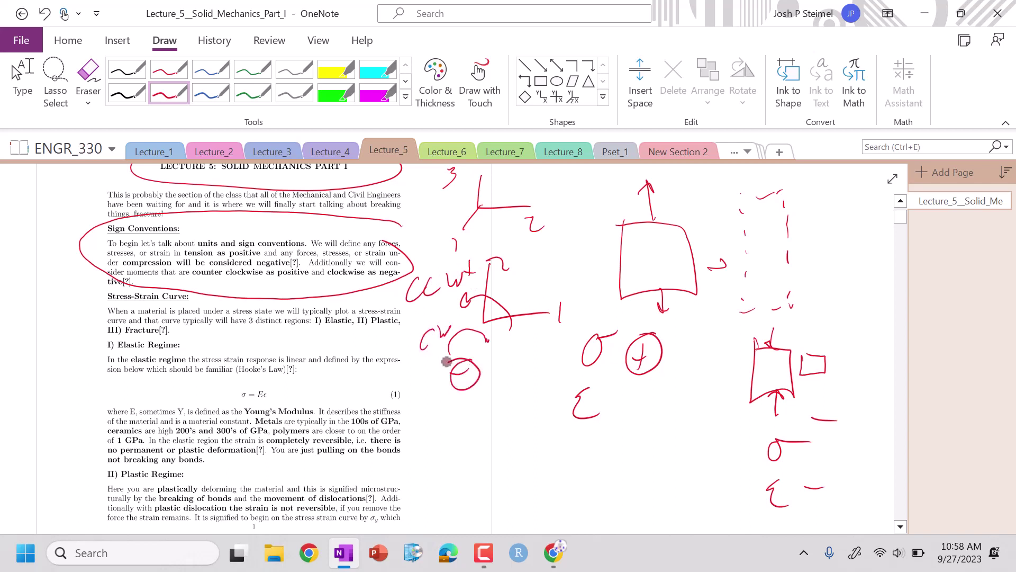
{"action": "mouse_move", "coordinate": [470, 253]}
{"action": "left_mouse_down"}
{"action": "mouse_move", "coordinate": [466, 279]}
{"action": "mouse_move", "coordinate": [463, 248]}
{"action": "left_mouse_up"}
Circle the Stress-Strain Curve heading and underline Elastic, Plastic and III) Fracture in red.
{"action": "scroll", "coordinate": [462, 247], "scroll_direction": "up", "scroll_amount": 3}
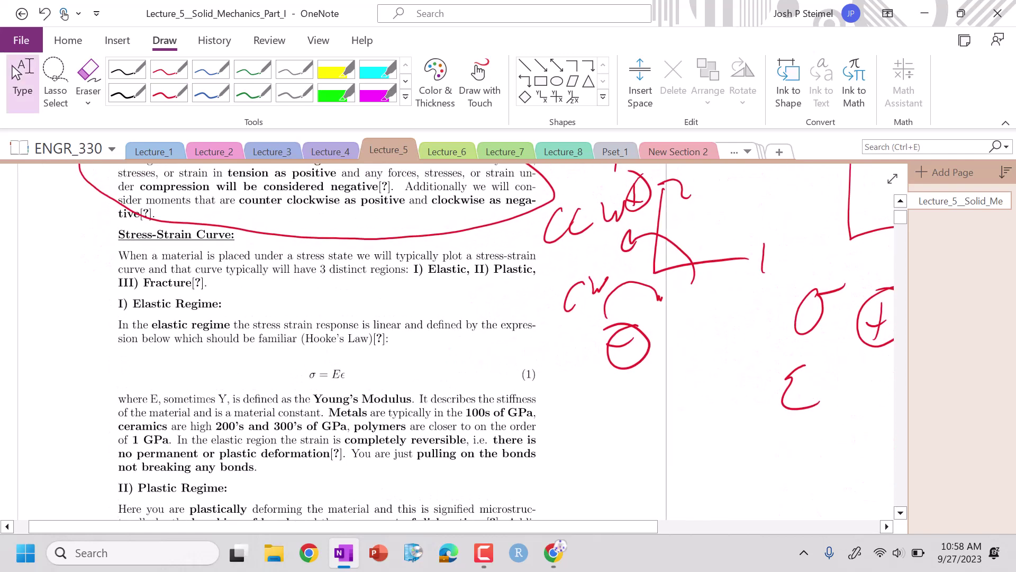
{"action": "left_click", "coordinate": [169, 93]}
{"action": "mouse_move", "coordinate": [240, 217]}
{"action": "left_mouse_down"}
{"action": "mouse_move", "coordinate": [249, 244]}
{"action": "mouse_move", "coordinate": [195, 217]}
{"action": "left_mouse_up"}
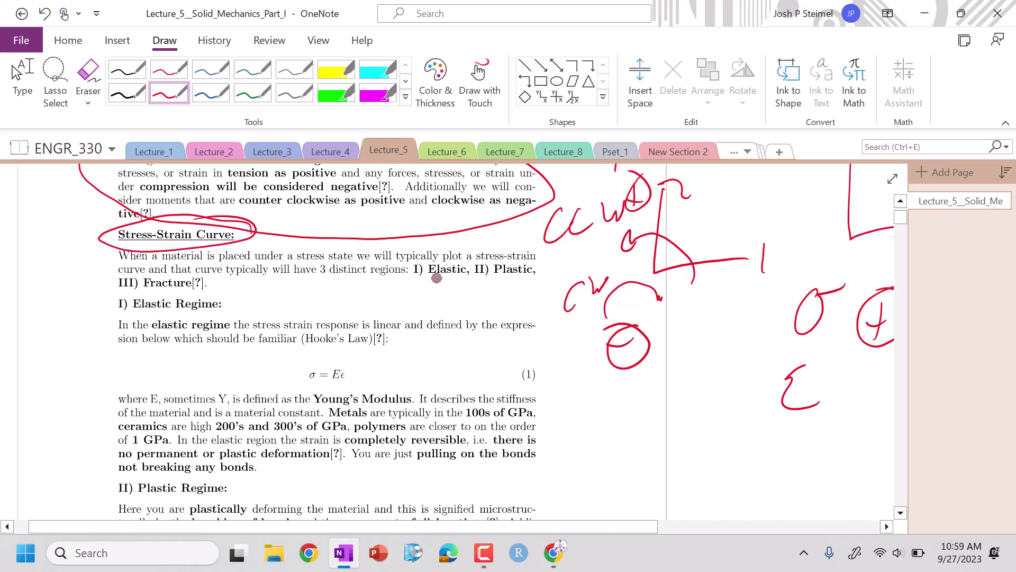
{"action": "left_click_drag", "start_coordinate": [418, 277], "coordinate": [535, 282]}
{"action": "left_click_drag", "start_coordinate": [129, 291], "coordinate": [185, 289]}
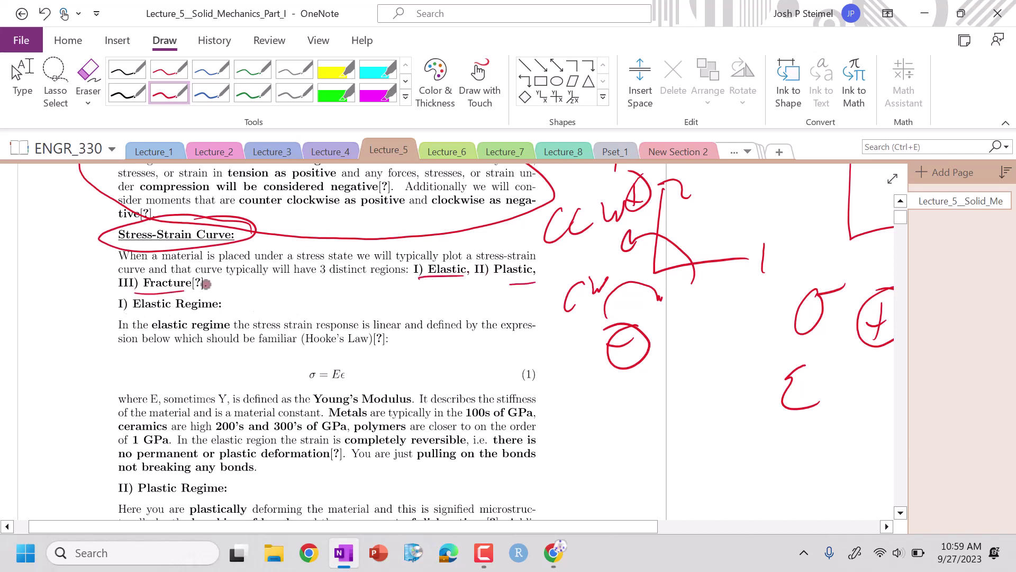
On Figure 1, mark σ, trace the elastic slope up to σy, and sketch a bar with pulling arrows.
{"action": "scroll", "coordinate": [205, 284], "scroll_direction": "down", "scroll_amount": 10}
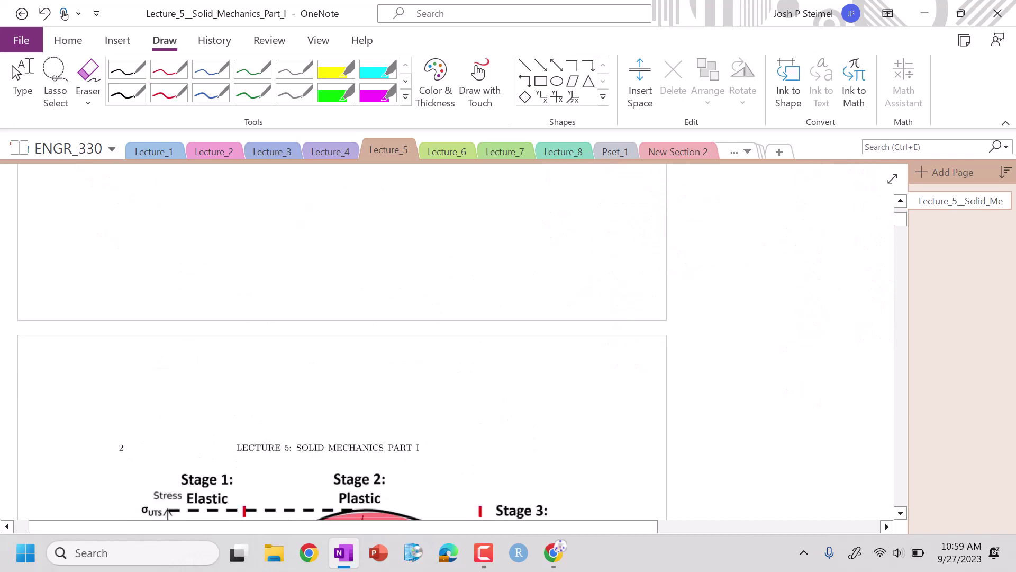
{"action": "scroll", "coordinate": [328, 344], "scroll_direction": "up", "scroll_amount": 5}
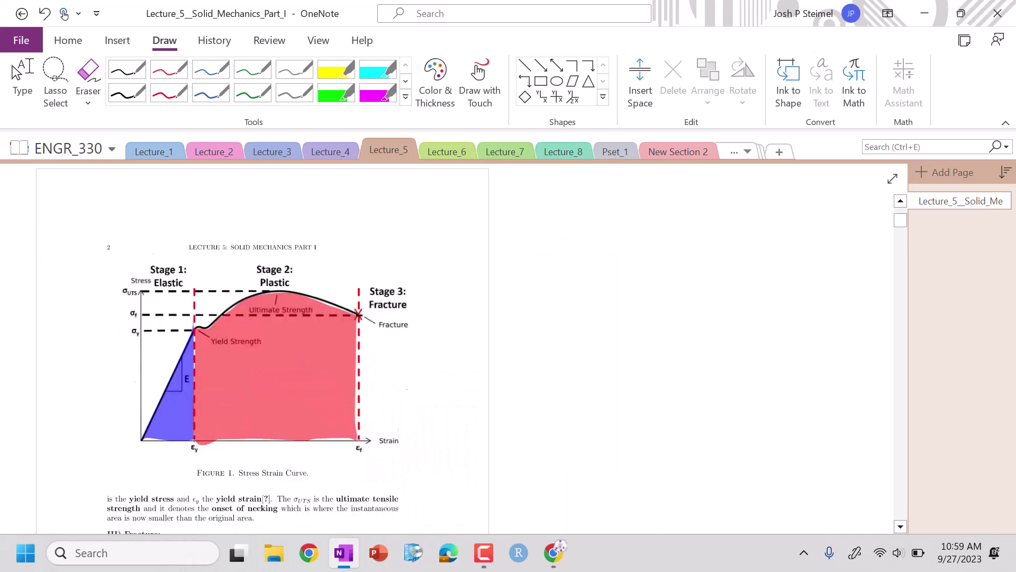
{"action": "left_click", "coordinate": [169, 93]}
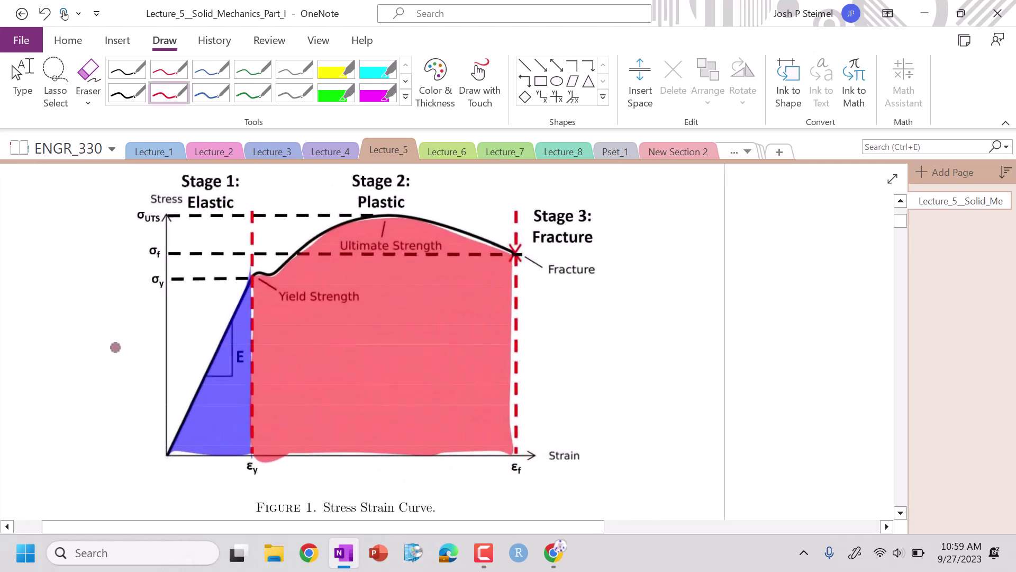
{"action": "mouse_move", "coordinate": [100, 325]}
{"action": "left_mouse_down"}
{"action": "mouse_move", "coordinate": [92, 347]}
{"action": "mouse_move", "coordinate": [114, 332]}
{"action": "left_mouse_up"}
{"action": "mouse_move", "coordinate": [123, 334]}
{"action": "left_mouse_down"}
{"action": "mouse_move", "coordinate": [117, 355]}
{"action": "mouse_move", "coordinate": [118, 341]}
{"action": "left_mouse_up"}
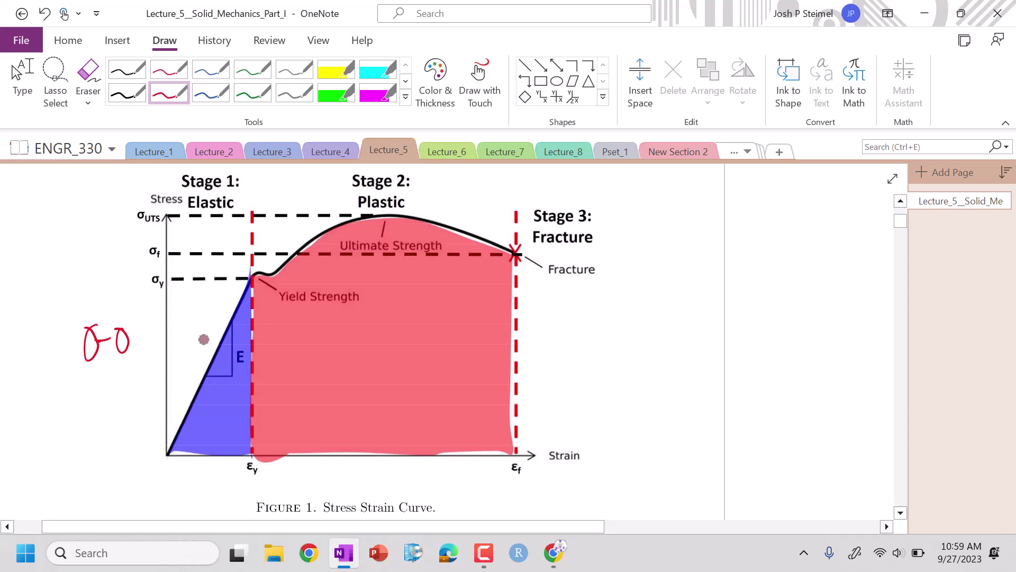
{"action": "left_click_drag", "start_coordinate": [214, 355], "coordinate": [160, 464]}
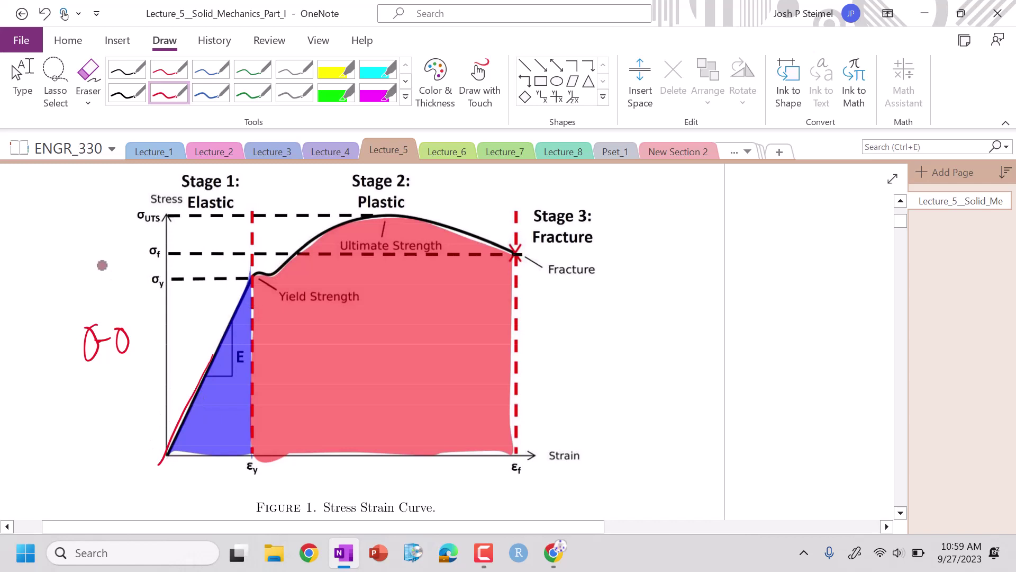
{"action": "mouse_move", "coordinate": [698, 209]}
{"action": "left_mouse_down"}
{"action": "mouse_move", "coordinate": [705, 291]}
{"action": "mouse_move", "coordinate": [753, 245]}
{"action": "mouse_move", "coordinate": [705, 209]}
{"action": "mouse_move", "coordinate": [724, 205]}
{"action": "mouse_move", "coordinate": [727, 184]}
{"action": "left_mouse_up"}
{"action": "mouse_move", "coordinate": [725, 286]}
{"action": "left_mouse_down"}
{"action": "mouse_move", "coordinate": [725, 322]}
{"action": "mouse_move", "coordinate": [733, 313]}
{"action": "left_mouse_up"}
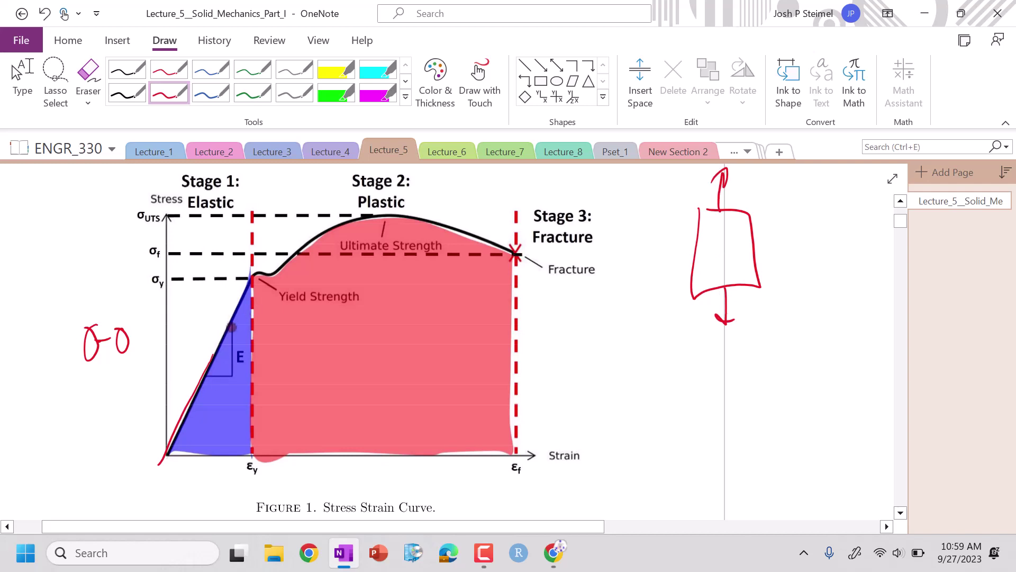
{"action": "mouse_move", "coordinate": [204, 389]}
{"action": "left_mouse_down"}
{"action": "mouse_move", "coordinate": [236, 305]}
{"action": "mouse_move", "coordinate": [175, 437]}
{"action": "left_mouse_up"}
Write and circle σ = Eε beside the figure, arrow it to the bar, and circle E.
{"action": "mouse_move", "coordinate": [609, 360]}
{"action": "left_mouse_down"}
{"action": "mouse_move", "coordinate": [621, 354]}
{"action": "mouse_move", "coordinate": [624, 367]}
{"action": "left_mouse_up"}
{"action": "mouse_move", "coordinate": [614, 377]}
{"action": "left_mouse_down"}
{"action": "mouse_move", "coordinate": [638, 373]}
{"action": "mouse_move", "coordinate": [653, 385]}
{"action": "left_mouse_up"}
{"action": "mouse_move", "coordinate": [650, 358]}
{"action": "left_mouse_down"}
{"action": "mouse_move", "coordinate": [668, 354]}
{"action": "mouse_move", "coordinate": [666, 369]}
{"action": "left_mouse_up"}
{"action": "mouse_move", "coordinate": [653, 383]}
{"action": "left_mouse_down"}
{"action": "mouse_move", "coordinate": [671, 373]}
{"action": "mouse_move", "coordinate": [705, 383]}
{"action": "left_mouse_up"}
{"action": "left_click_drag", "start_coordinate": [722, 366], "coordinate": [693, 340]}
{"action": "mouse_move", "coordinate": [741, 382]}
{"action": "left_mouse_down"}
{"action": "mouse_move", "coordinate": [761, 315]}
{"action": "mouse_move", "coordinate": [746, 309]}
{"action": "left_mouse_up"}
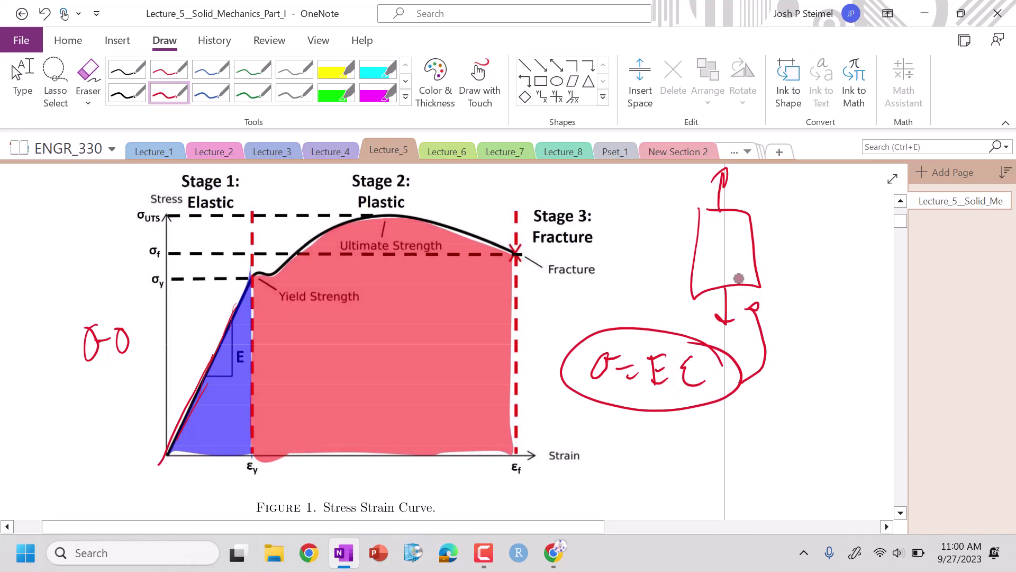
{"action": "left_click_drag", "start_coordinate": [602, 384], "coordinate": [599, 373]}
{"action": "left_click_drag", "start_coordinate": [686, 391], "coordinate": [704, 392]}
{"action": "left_click_drag", "start_coordinate": [659, 339], "coordinate": [656, 334]}
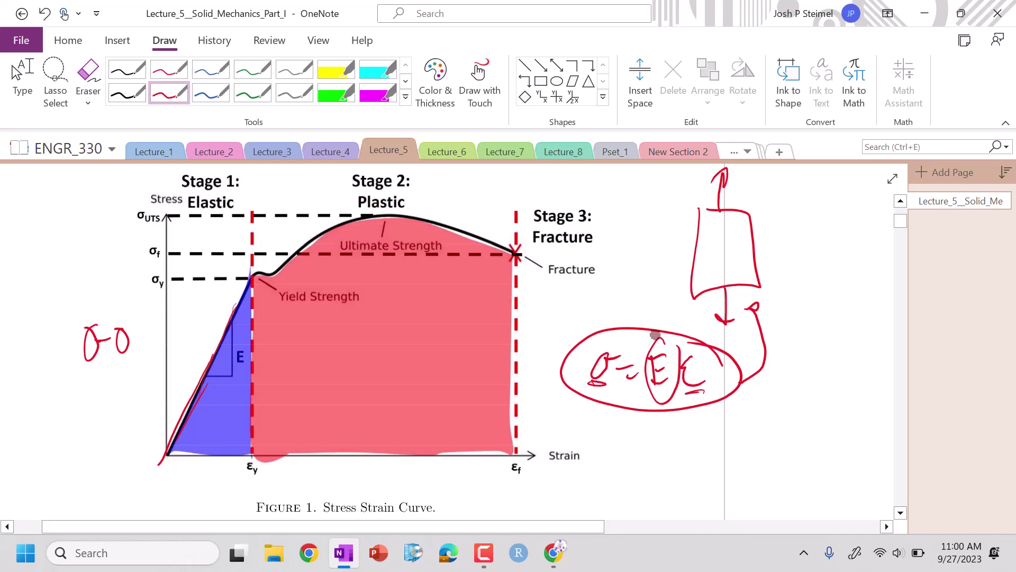
Underline Eε, E, Young's Modulus and Metals in red, and circle the 100s of GPa value.
{"action": "scroll", "coordinate": [655, 335], "scroll_direction": "up", "scroll_amount": 10}
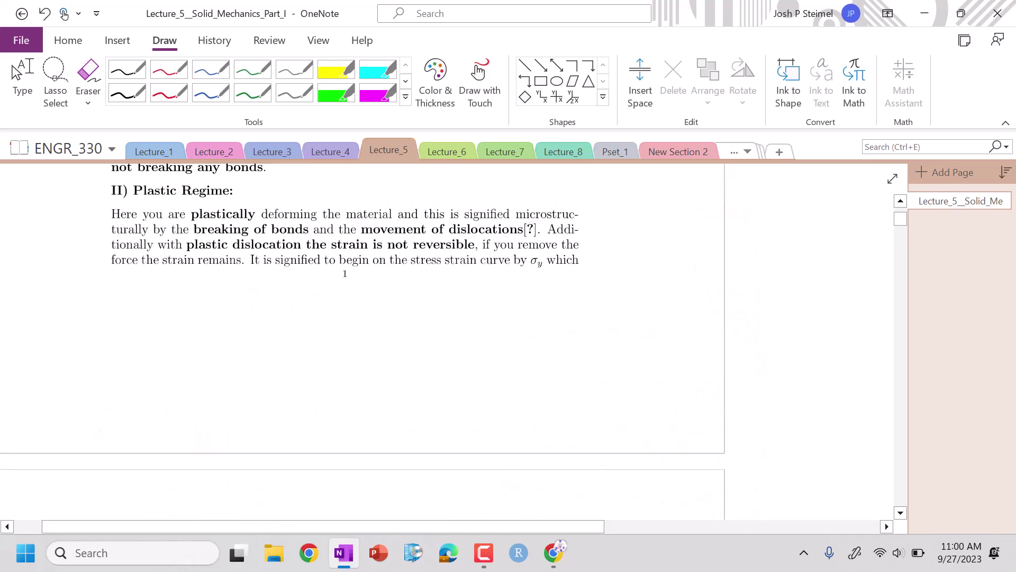
{"action": "scroll", "coordinate": [402, 338], "scroll_direction": "up", "scroll_amount": 3}
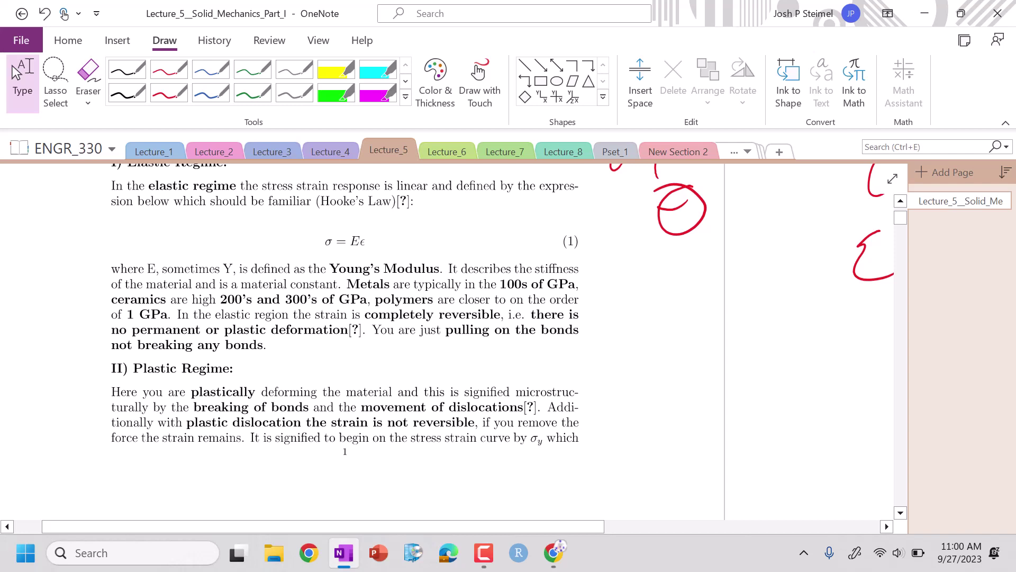
{"action": "left_click", "coordinate": [169, 93]}
{"action": "left_click_drag", "start_coordinate": [364, 245], "coordinate": [344, 246]}
{"action": "left_click_drag", "start_coordinate": [148, 274], "coordinate": [223, 277]}
{"action": "left_click_drag", "start_coordinate": [446, 258], "coordinate": [379, 253]}
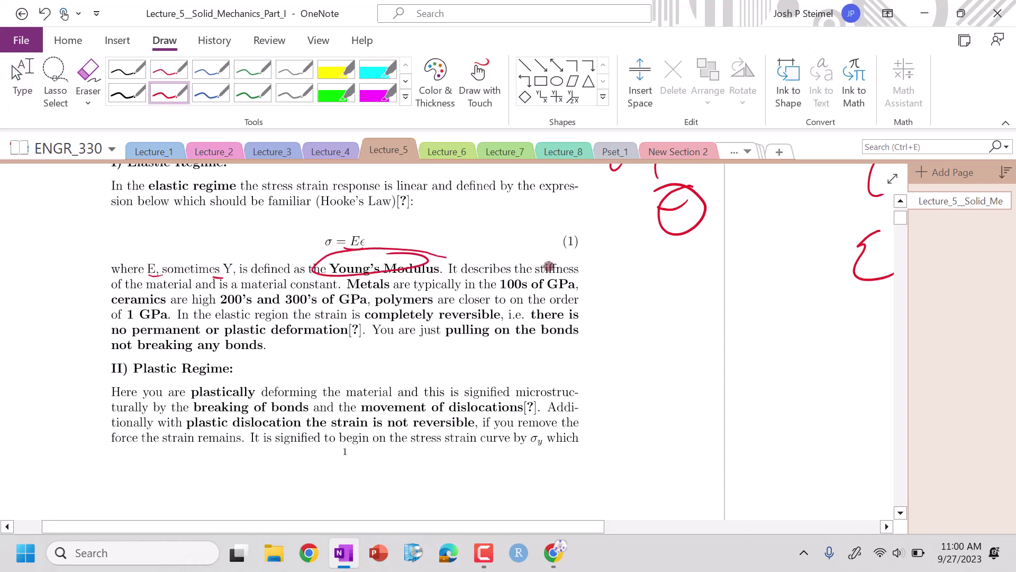
{"action": "mouse_move", "coordinate": [370, 290]}
{"action": "left_mouse_down"}
{"action": "mouse_move", "coordinate": [347, 289]}
{"action": "mouse_move", "coordinate": [391, 286]}
{"action": "left_mouse_up"}
{"action": "mouse_move", "coordinate": [579, 268]}
{"action": "left_mouse_down"}
{"action": "mouse_move", "coordinate": [483, 289]}
{"action": "mouse_move", "coordinate": [592, 271]}
{"action": "left_mouse_up"}
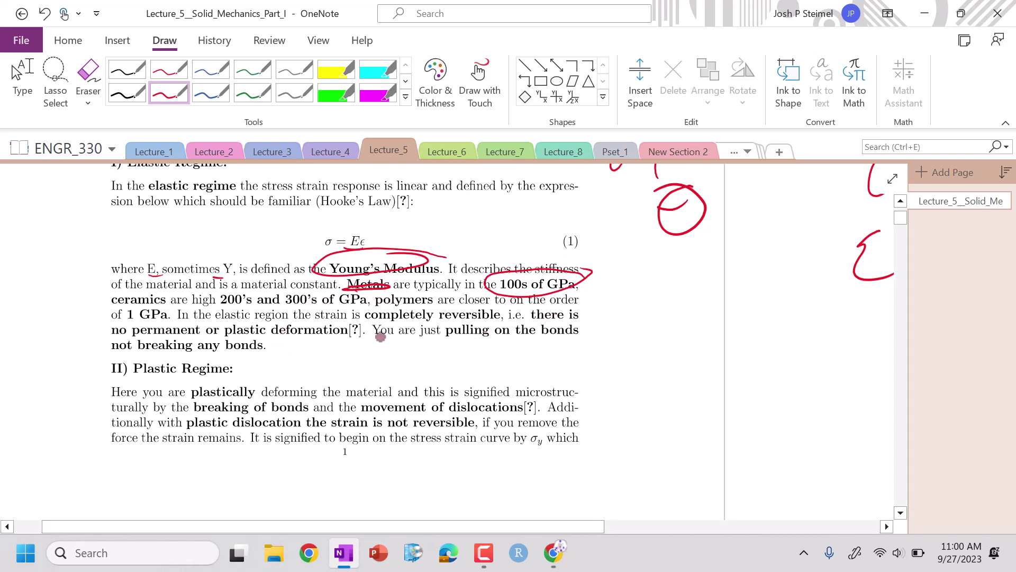
Handwrite the note Ceramic ≈ 300 GPa and circle the ceramics-through-1 GPa values.
{"action": "mouse_move", "coordinate": [386, 349]}
{"action": "left_mouse_down"}
{"action": "mouse_move", "coordinate": [391, 368]}
{"action": "mouse_move", "coordinate": [550, 373]}
{"action": "mouse_move", "coordinate": [566, 358]}
{"action": "mouse_move", "coordinate": [607, 357]}
{"action": "mouse_move", "coordinate": [663, 376]}
{"action": "left_mouse_up"}
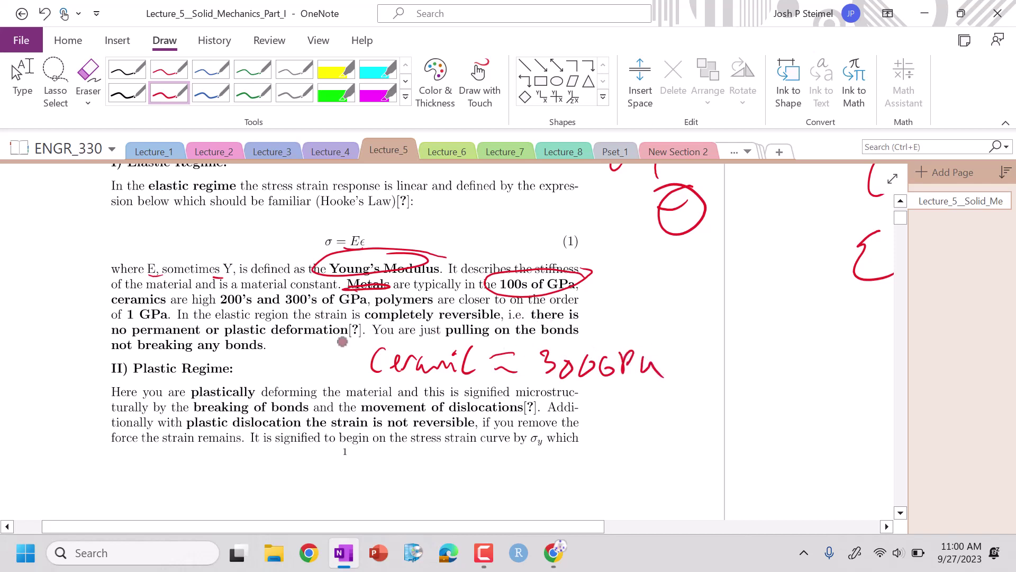
{"action": "mouse_move", "coordinate": [171, 300]}
{"action": "left_mouse_down"}
{"action": "mouse_move", "coordinate": [113, 303]}
{"action": "mouse_move", "coordinate": [175, 302]}
{"action": "left_mouse_up"}
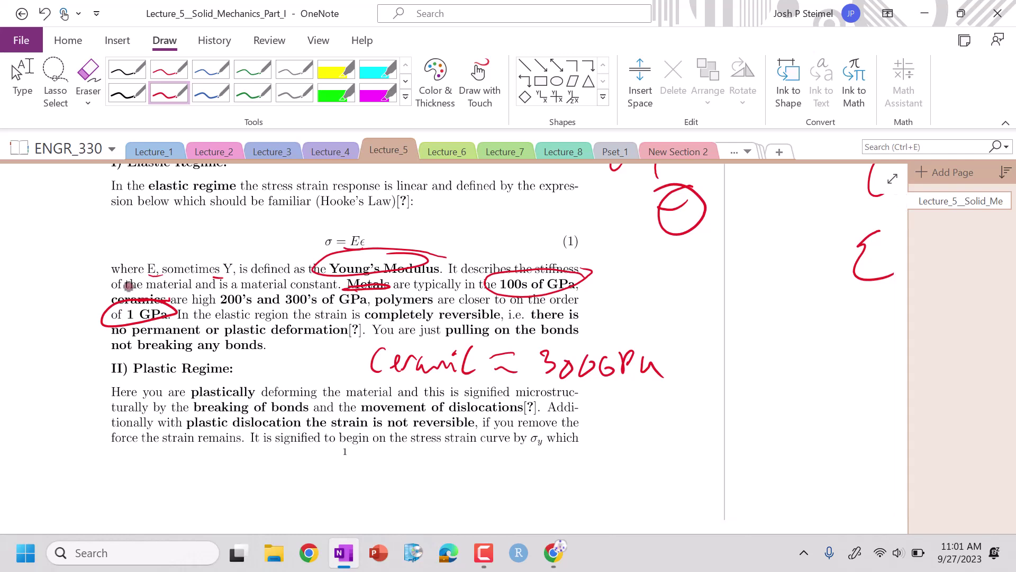
{"action": "scroll", "coordinate": [128, 286], "scroll_direction": "down", "scroll_amount": 15}
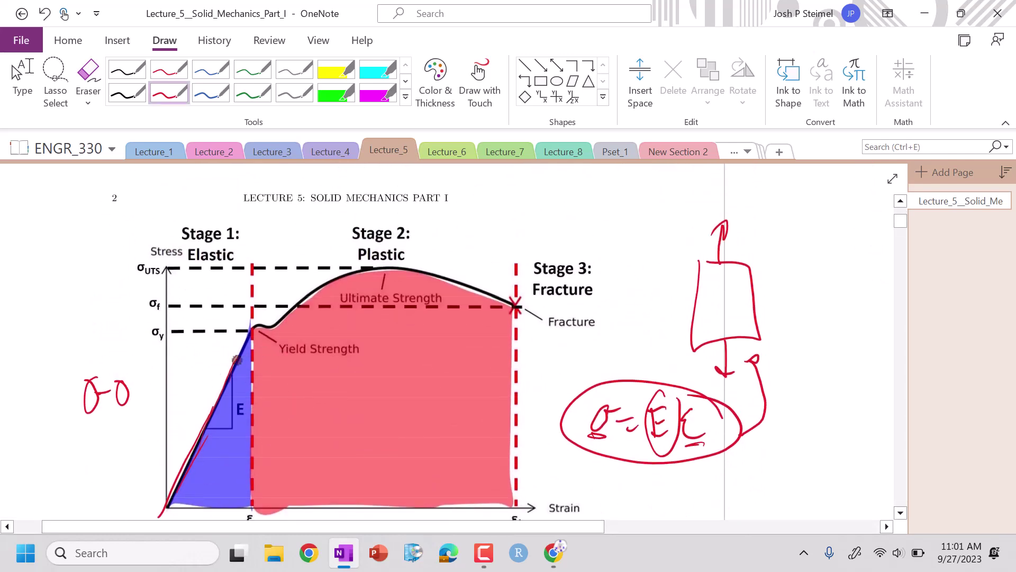
Circle Plastic, σUTS, Stage 3 Fracture, σf and εf in red, marking the yield point and a break across the bar.
{"action": "scroll", "coordinate": [339, 338], "scroll_direction": "down", "scroll_amount": 3}
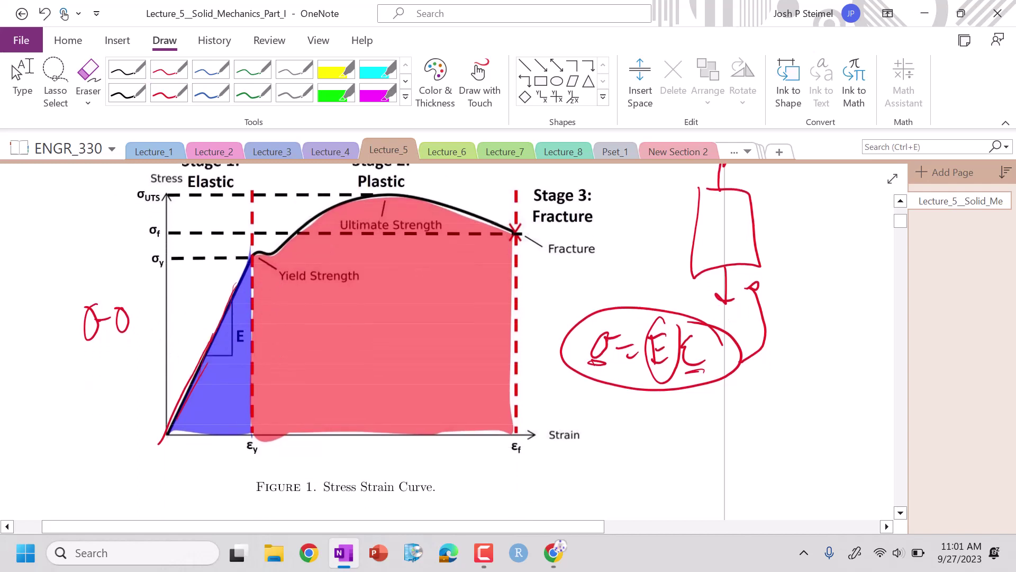
{"action": "left_click_drag", "start_coordinate": [403, 181], "coordinate": [405, 171]}
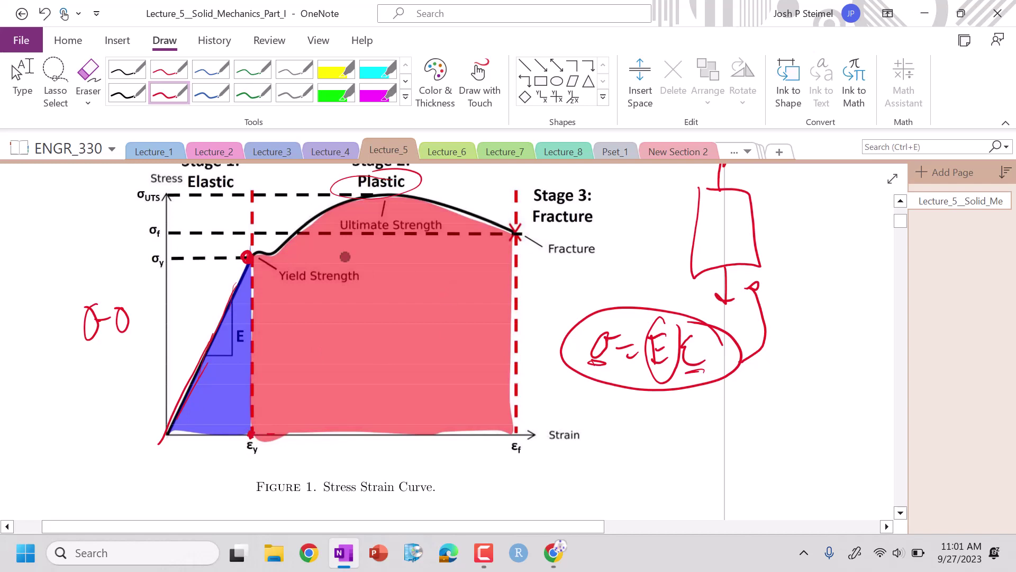
{"action": "left_click", "coordinate": [168, 262]}
{"action": "left_click", "coordinate": [221, 262]}
{"action": "left_click_drag", "start_coordinate": [160, 190], "coordinate": [147, 176]}
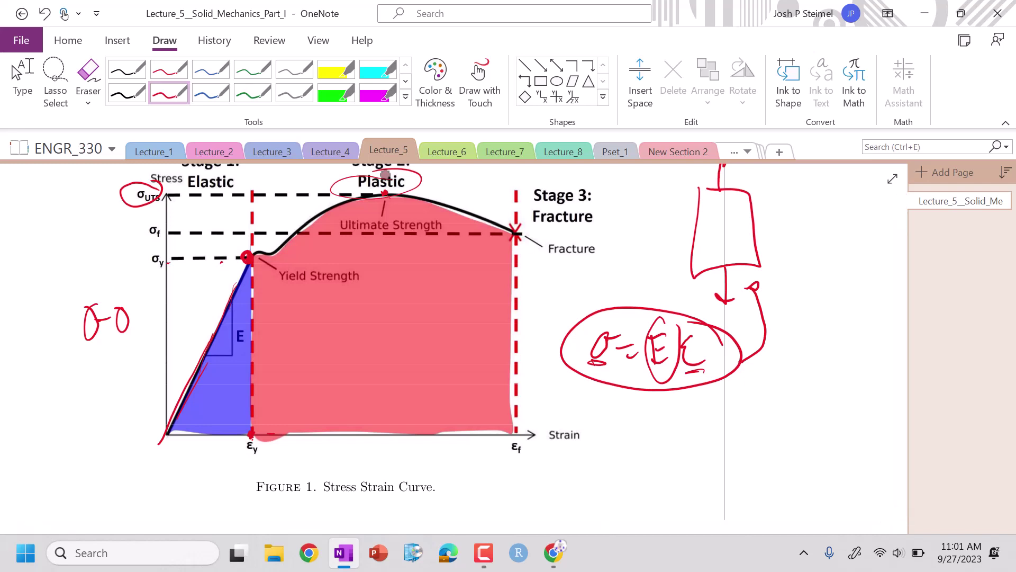
{"action": "mouse_move", "coordinate": [614, 200]}
{"action": "left_mouse_down"}
{"action": "mouse_move", "coordinate": [528, 229]}
{"action": "mouse_move", "coordinate": [593, 171]}
{"action": "left_mouse_up"}
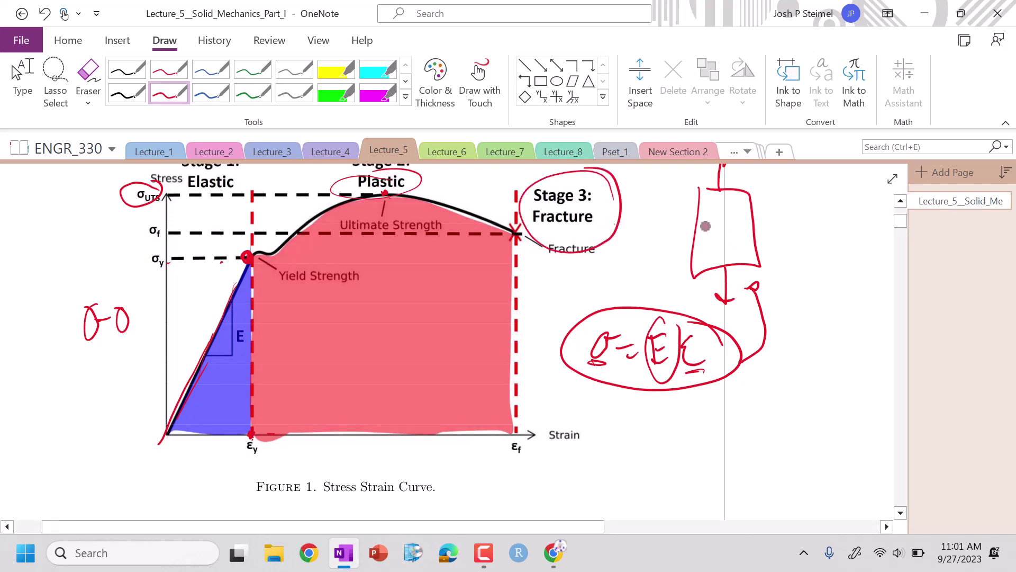
{"action": "left_click_drag", "start_coordinate": [693, 229], "coordinate": [749, 225]}
{"action": "left_click_drag", "start_coordinate": [159, 220], "coordinate": [153, 218]}
{"action": "mouse_move", "coordinate": [532, 431]}
{"action": "left_mouse_down"}
{"action": "mouse_move", "coordinate": [498, 450]}
{"action": "mouse_move", "coordinate": [535, 430]}
{"action": "left_mouse_up"}
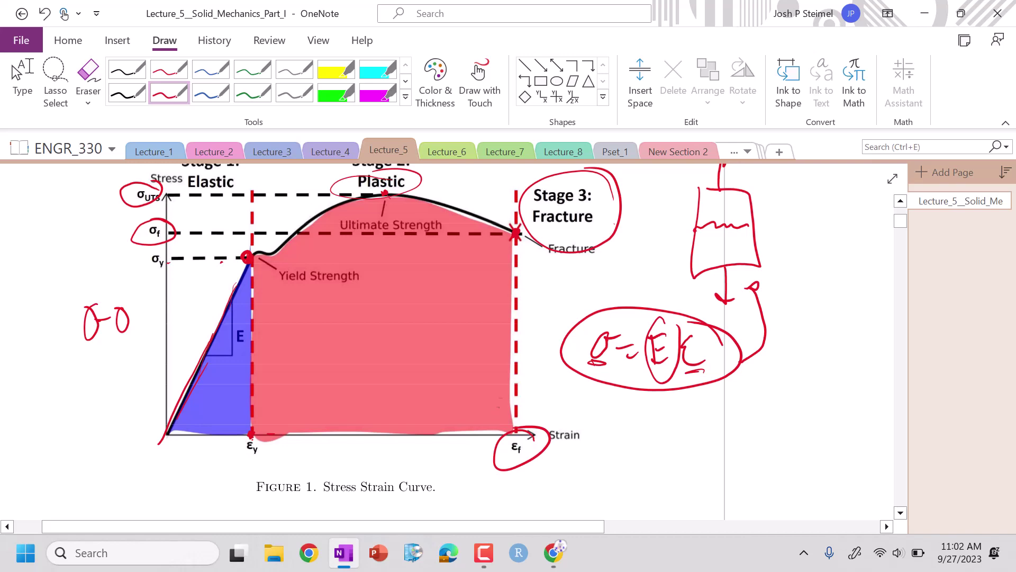
Hatch the blue elastic area under Figure 1's curve with red scribbles to highlight elastic strain energy.
{"action": "scroll", "coordinate": [370, 318], "scroll_direction": "down", "scroll_amount": 5}
{"action": "scroll", "coordinate": [363, 341], "scroll_direction": "down", "scroll_amount": 3}
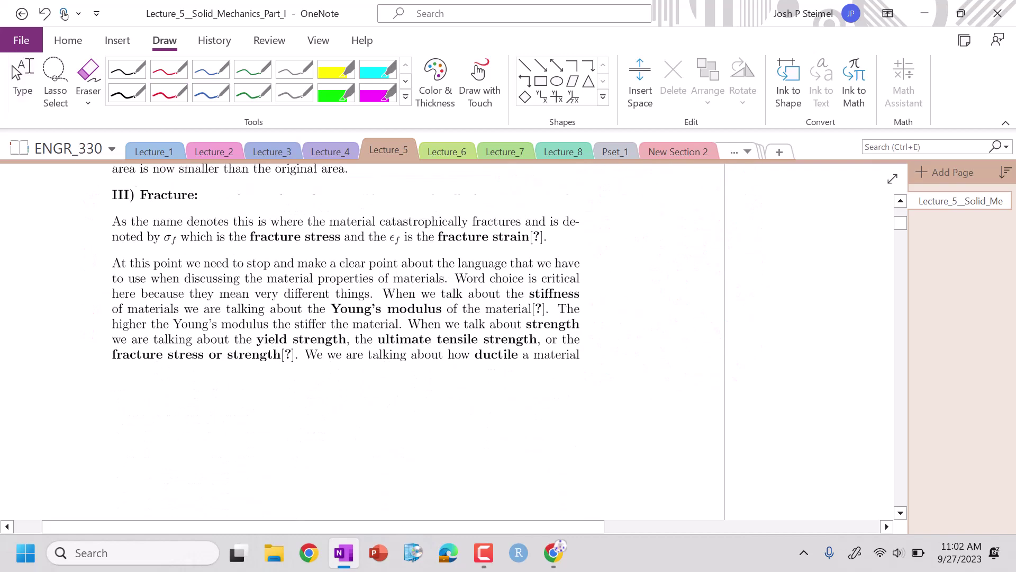
{"action": "scroll", "coordinate": [363, 341], "scroll_direction": "up", "scroll_amount": 4}
{"action": "scroll", "coordinate": [363, 342], "scroll_direction": "down", "scroll_amount": 3}
{"action": "scroll", "coordinate": [362, 341], "scroll_direction": "down", "scroll_amount": 5}
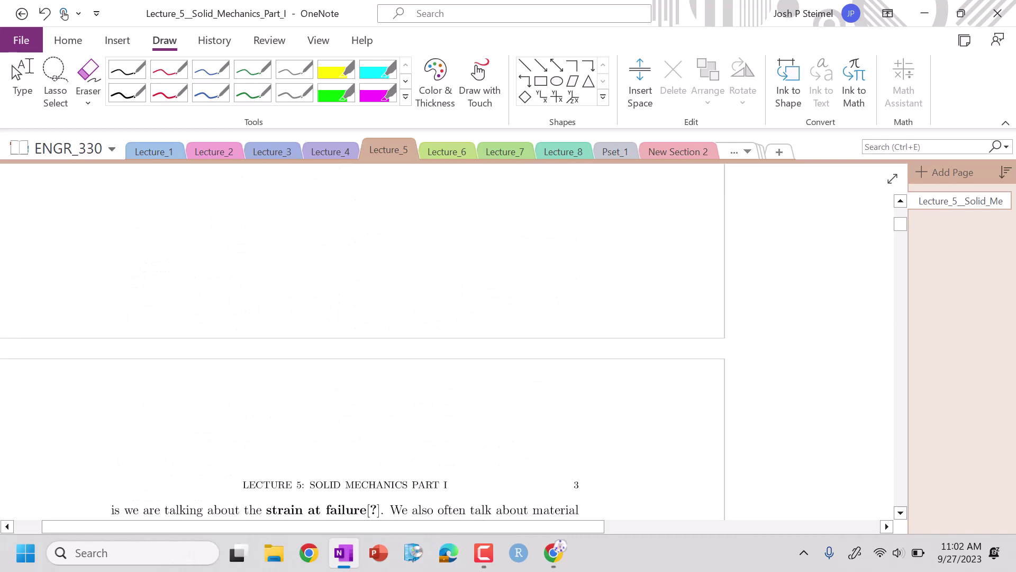
{"action": "left_click", "coordinate": [362, 341]}
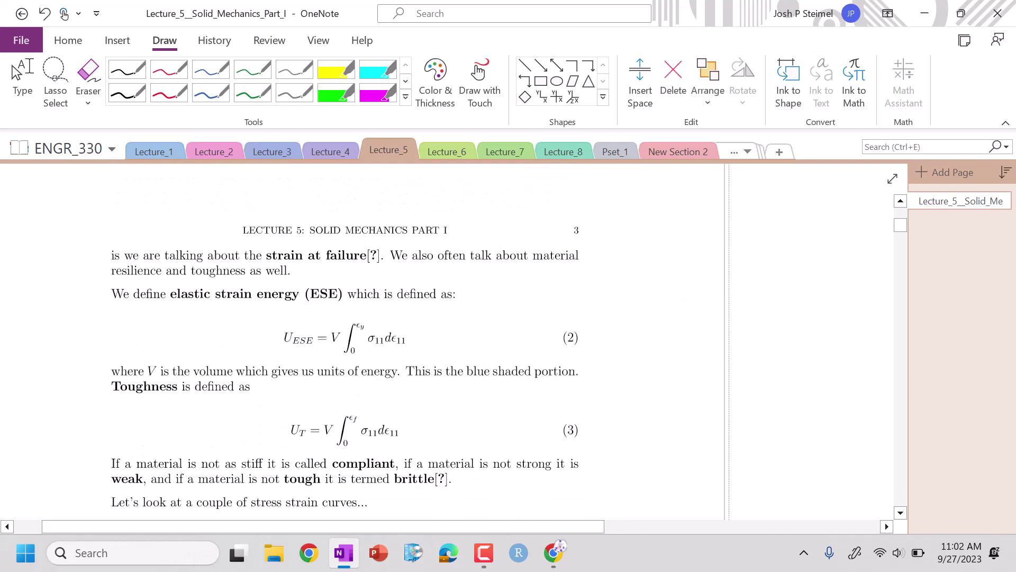
{"action": "scroll", "coordinate": [362, 392], "scroll_direction": "down", "scroll_amount": 3}
{"action": "scroll", "coordinate": [361, 392], "scroll_direction": "up", "scroll_amount": 10}
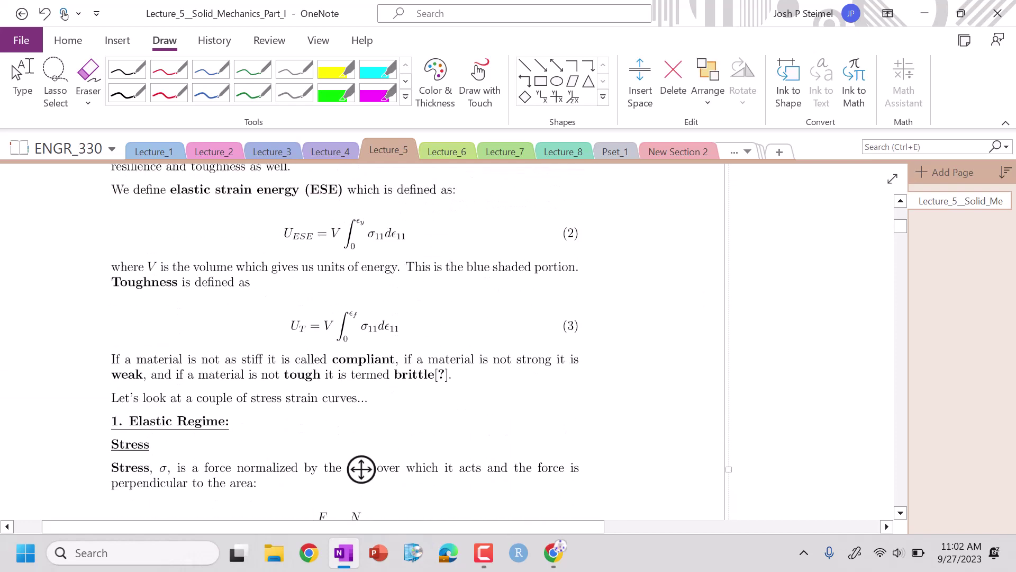
{"action": "left_click", "coordinate": [707, 300]}
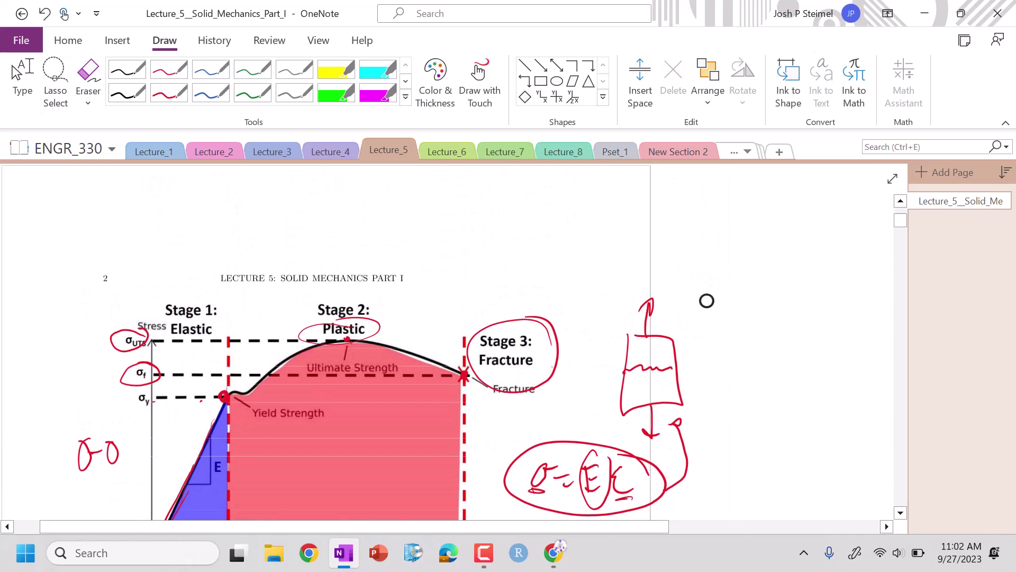
{"action": "scroll", "coordinate": [706, 301], "scroll_direction": "down", "scroll_amount": 2}
{"action": "left_click", "coordinate": [169, 93]}
{"action": "mouse_move", "coordinate": [212, 346]}
{"action": "left_mouse_down"}
{"action": "mouse_move", "coordinate": [188, 405]}
{"action": "mouse_move", "coordinate": [223, 426]}
{"action": "mouse_move", "coordinate": [233, 350]}
{"action": "mouse_move", "coordinate": [209, 382]}
{"action": "left_mouse_up"}
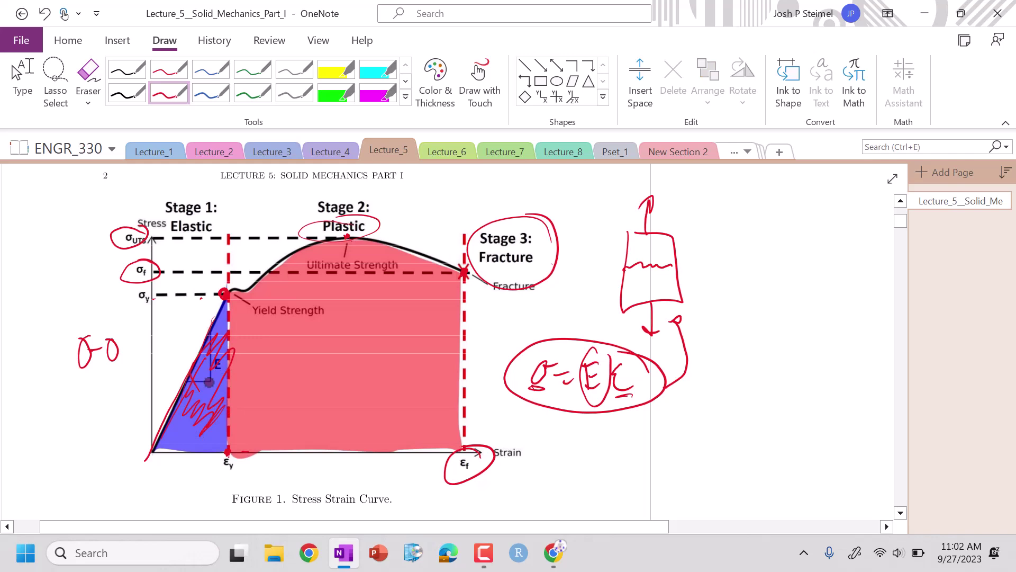
{"action": "scroll", "coordinate": [344, 344], "scroll_direction": "down", "scroll_amount": 8}
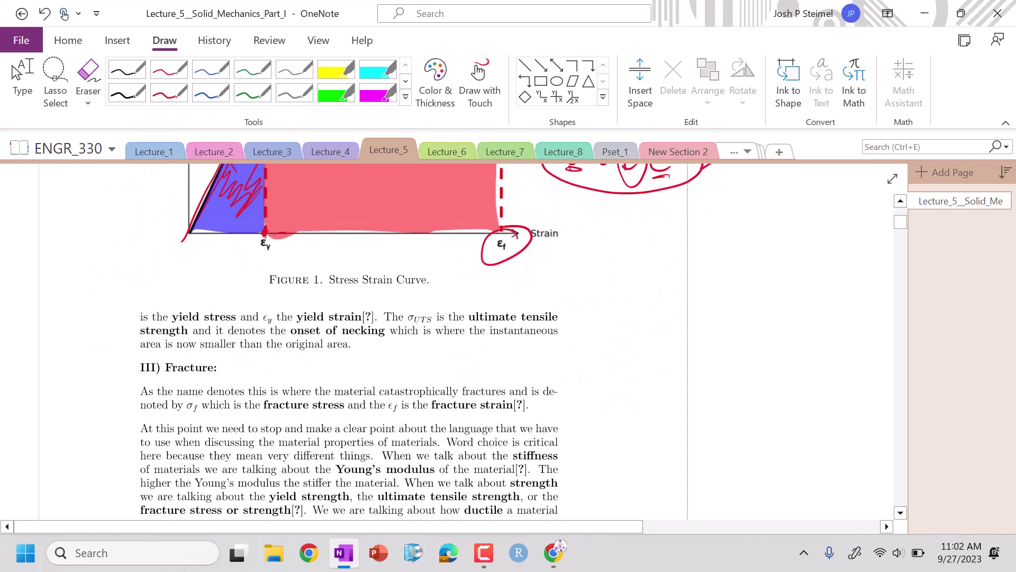
{"action": "left_click", "coordinate": [22, 82]}
Underline U_ESE and σ11dε11 in equation (2) and write the units derivation N/m² · m³ = J.
{"action": "scroll", "coordinate": [344, 344], "scroll_direction": "down", "scroll_amount": 7}
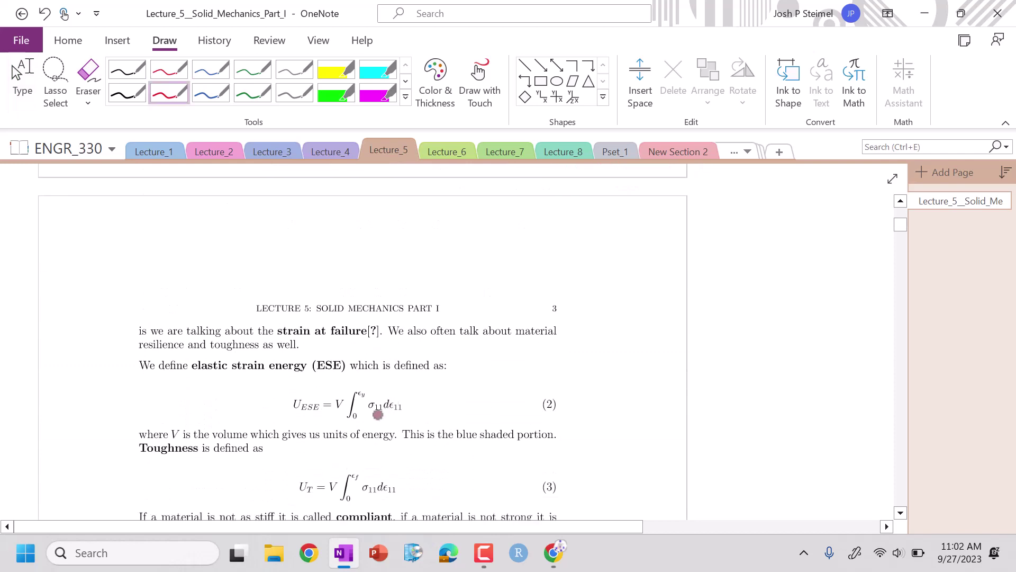
{"action": "left_click_drag", "start_coordinate": [365, 418], "coordinate": [405, 417]}
{"action": "left_click_drag", "start_coordinate": [588, 270], "coordinate": [611, 232]}
{"action": "left_click_drag", "start_coordinate": [574, 282], "coordinate": [616, 273]}
{"action": "mouse_move", "coordinate": [594, 307]}
{"action": "left_mouse_down"}
{"action": "mouse_move", "coordinate": [613, 309]}
{"action": "mouse_move", "coordinate": [638, 290]}
{"action": "left_mouse_up"}
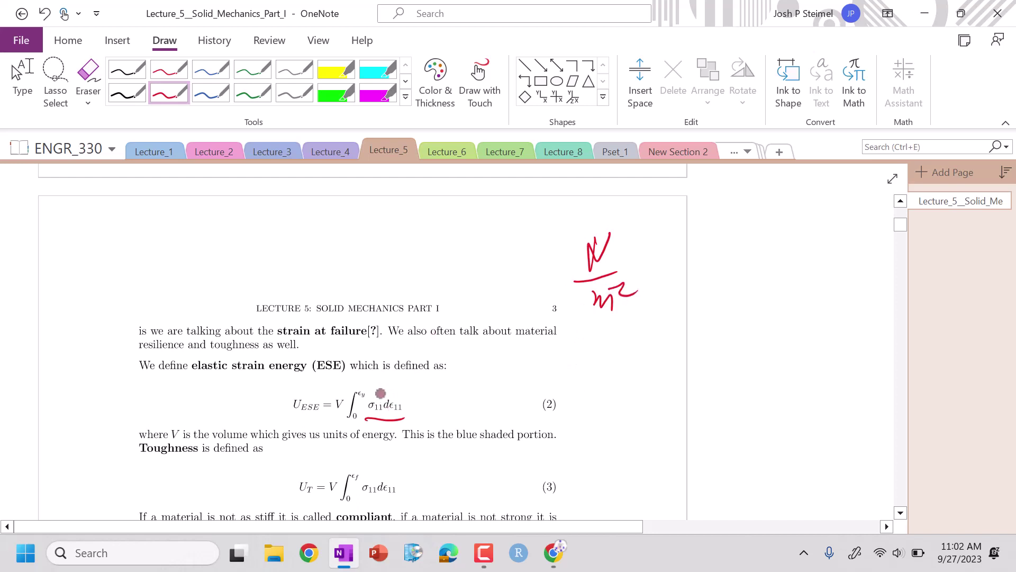
{"action": "left_click_drag", "start_coordinate": [286, 419], "coordinate": [325, 416]}
{"action": "mouse_move", "coordinate": [641, 265]}
{"action": "left_mouse_down"}
{"action": "mouse_move", "coordinate": [670, 267]}
{"action": "mouse_move", "coordinate": [688, 256]}
{"action": "left_mouse_up"}
{"action": "left_click_drag", "start_coordinate": [634, 283], "coordinate": [604, 307]}
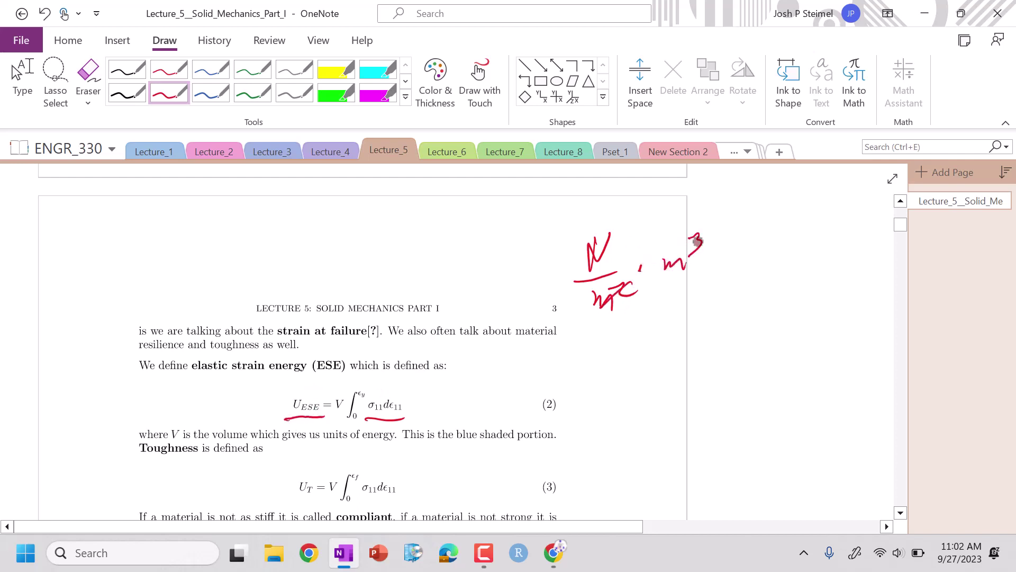
{"action": "left_click_drag", "start_coordinate": [712, 260], "coordinate": [749, 263]}
{"action": "left_click_drag", "start_coordinate": [737, 239], "coordinate": [776, 237]}
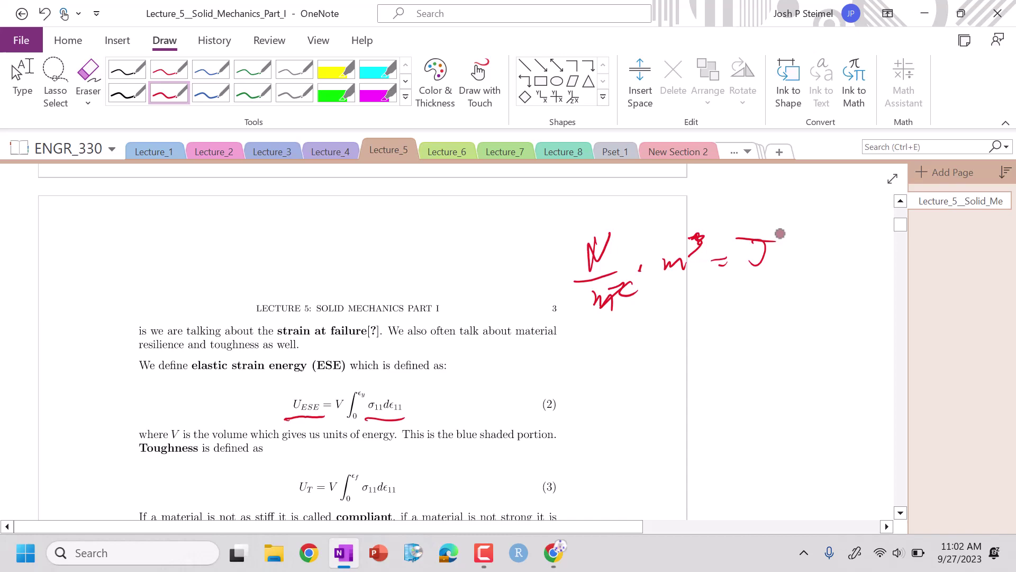
Circle the graph origin and scribble red over the elastic and plastic regions.
{"action": "scroll", "coordinate": [780, 234], "scroll_direction": "up", "scroll_amount": 8}
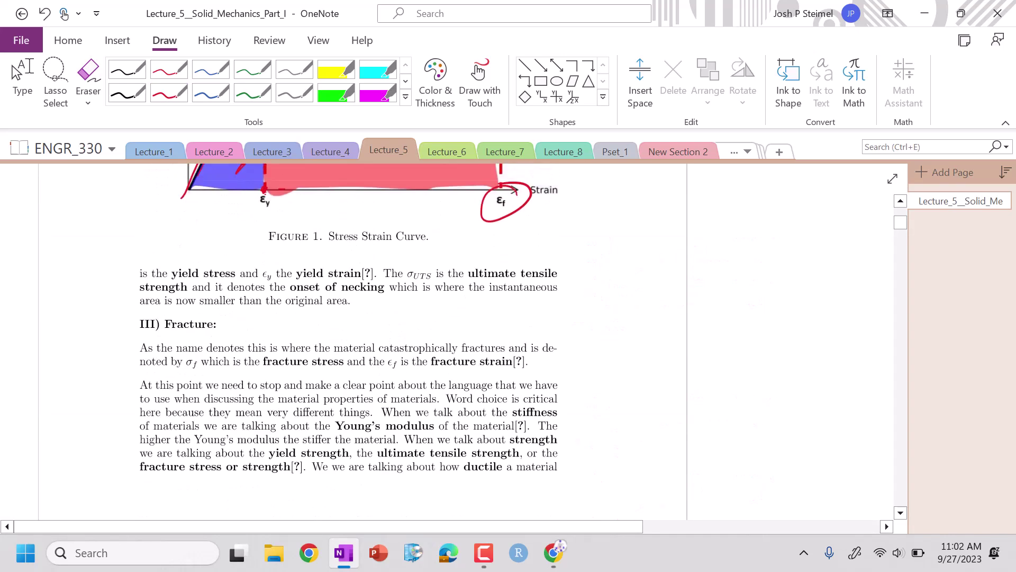
{"action": "left_click", "coordinate": [169, 93]}
{"action": "left_click_drag", "start_coordinate": [189, 397], "coordinate": [185, 403]}
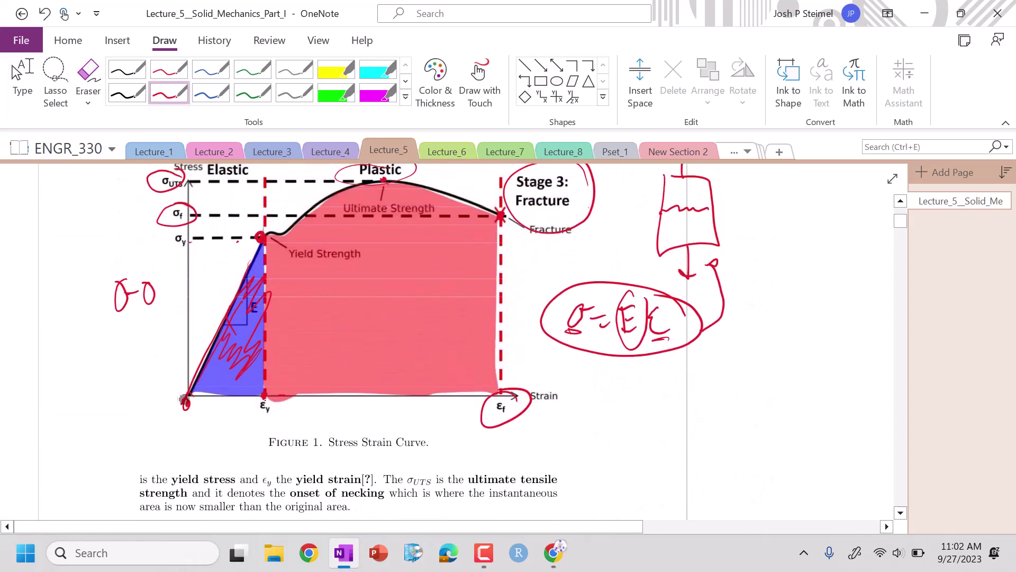
{"action": "mouse_move", "coordinate": [236, 321]}
{"action": "left_mouse_down"}
{"action": "mouse_move", "coordinate": [245, 365]}
{"action": "mouse_move", "coordinate": [449, 311]}
{"action": "mouse_move", "coordinate": [415, 383]}
{"action": "mouse_move", "coordinate": [454, 250]}
{"action": "mouse_move", "coordinate": [441, 221]}
{"action": "mouse_move", "coordinate": [273, 337]}
{"action": "mouse_move", "coordinate": [232, 341]}
{"action": "mouse_move", "coordinate": [347, 220]}
{"action": "mouse_move", "coordinate": [500, 243]}
{"action": "mouse_move", "coordinate": [469, 388]}
{"action": "left_mouse_up"}
Draw a red underline beneath toughness equation (3) under 'is called compliant'.
{"action": "scroll", "coordinate": [468, 388], "scroll_direction": "down", "scroll_amount": 15}
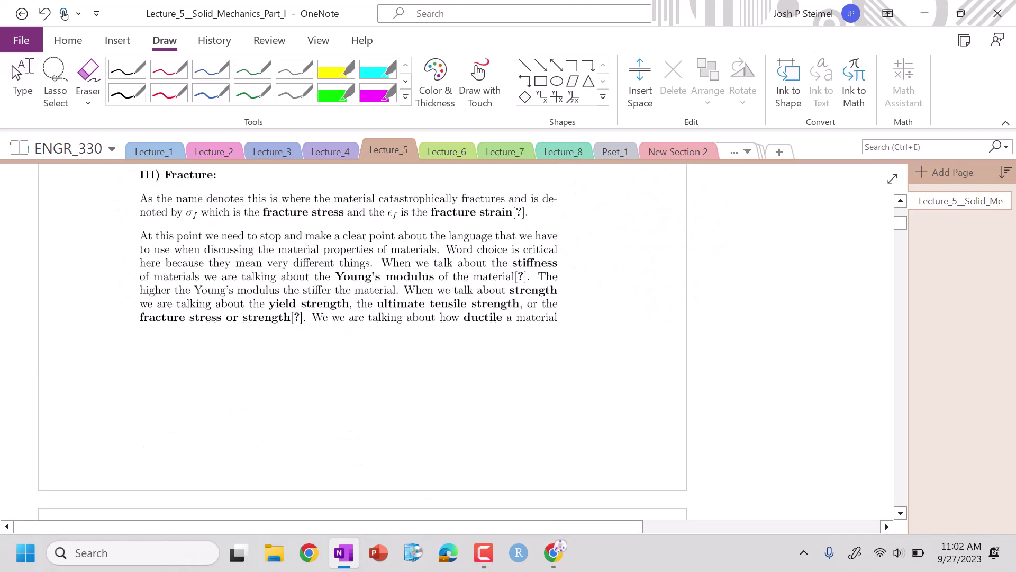
{"action": "scroll", "coordinate": [349, 339], "scroll_direction": "up", "scroll_amount": 2}
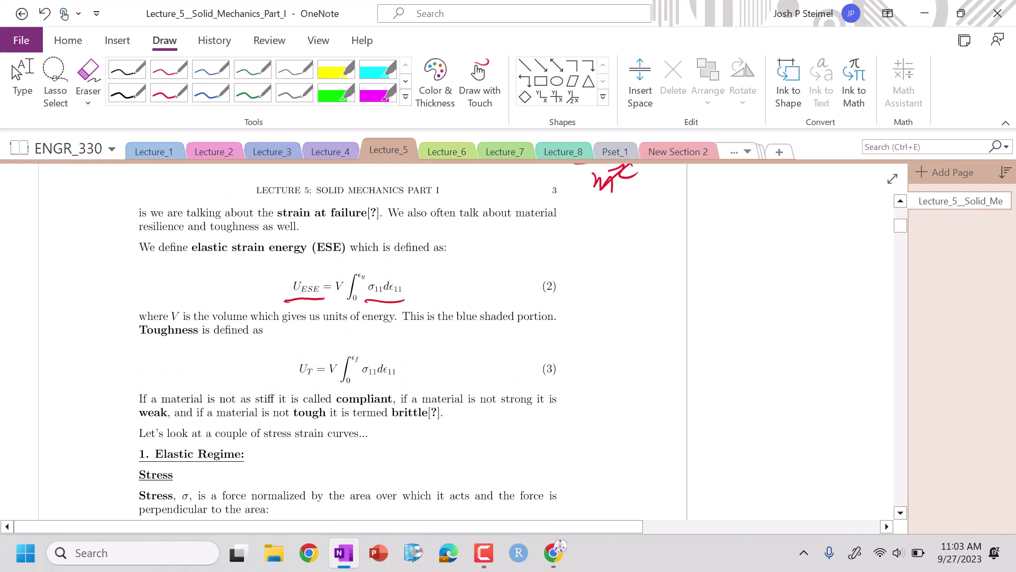
{"action": "left_click_drag", "start_coordinate": [294, 395], "coordinate": [401, 389]}
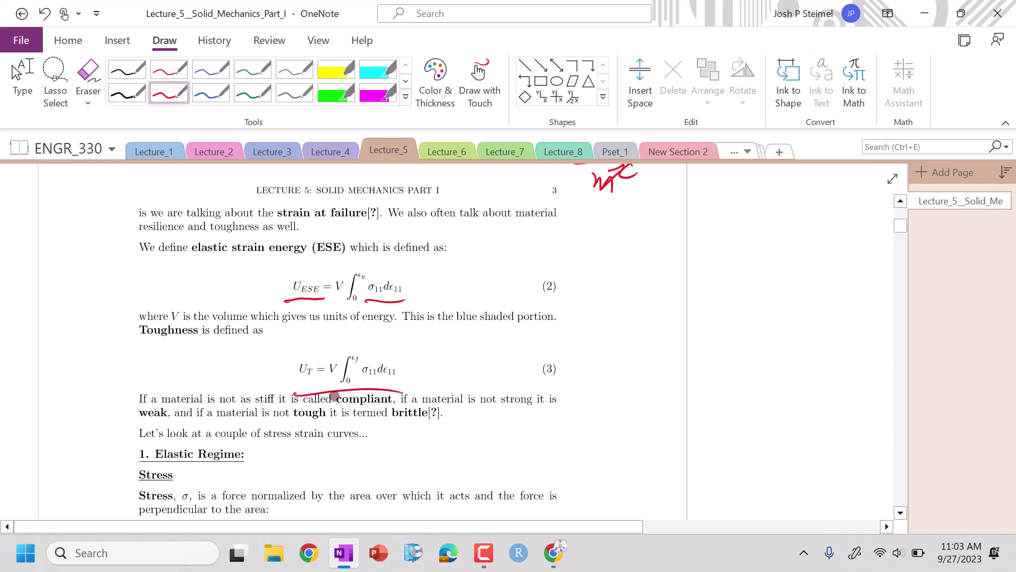
Handwrite 'Stiff' in red ink in the right margin of the page.
{"action": "left_click", "coordinate": [623, 217]}
{"action": "mouse_move", "coordinate": [615, 220]}
{"action": "left_mouse_down"}
{"action": "mouse_move", "coordinate": [607, 247]}
{"action": "mouse_move", "coordinate": [644, 226]}
{"action": "left_mouse_up"}
{"action": "left_click_drag", "start_coordinate": [642, 226], "coordinate": [641, 241]}
{"action": "left_click_drag", "start_coordinate": [669, 210], "coordinate": [663, 245]}
{"action": "mouse_move", "coordinate": [651, 229]}
{"action": "left_mouse_down"}
{"action": "mouse_move", "coordinate": [670, 228]}
{"action": "mouse_move", "coordinate": [680, 248]}
{"action": "left_mouse_up"}
{"action": "left_click_drag", "start_coordinate": [673, 230], "coordinate": [696, 227]}
Write 'Compliant' below Stiff, then add E↑ after Stiff and E↓ after Compliant.
{"action": "mouse_move", "coordinate": [615, 273]}
{"action": "left_mouse_down"}
{"action": "mouse_move", "coordinate": [640, 290]}
{"action": "mouse_move", "coordinate": [669, 278]}
{"action": "mouse_move", "coordinate": [673, 290]}
{"action": "mouse_move", "coordinate": [718, 297]}
{"action": "left_mouse_up"}
{"action": "left_click_drag", "start_coordinate": [711, 213], "coordinate": [712, 237]}
{"action": "mouse_move", "coordinate": [710, 214]}
{"action": "left_mouse_down"}
{"action": "mouse_move", "coordinate": [726, 212]}
{"action": "mouse_move", "coordinate": [724, 224]}
{"action": "left_mouse_up"}
{"action": "left_click_drag", "start_coordinate": [712, 237], "coordinate": [751, 243]}
{"action": "mouse_move", "coordinate": [766, 200]}
{"action": "left_mouse_down"}
{"action": "mouse_move", "coordinate": [762, 241]}
{"action": "mouse_move", "coordinate": [764, 218]}
{"action": "left_mouse_up"}
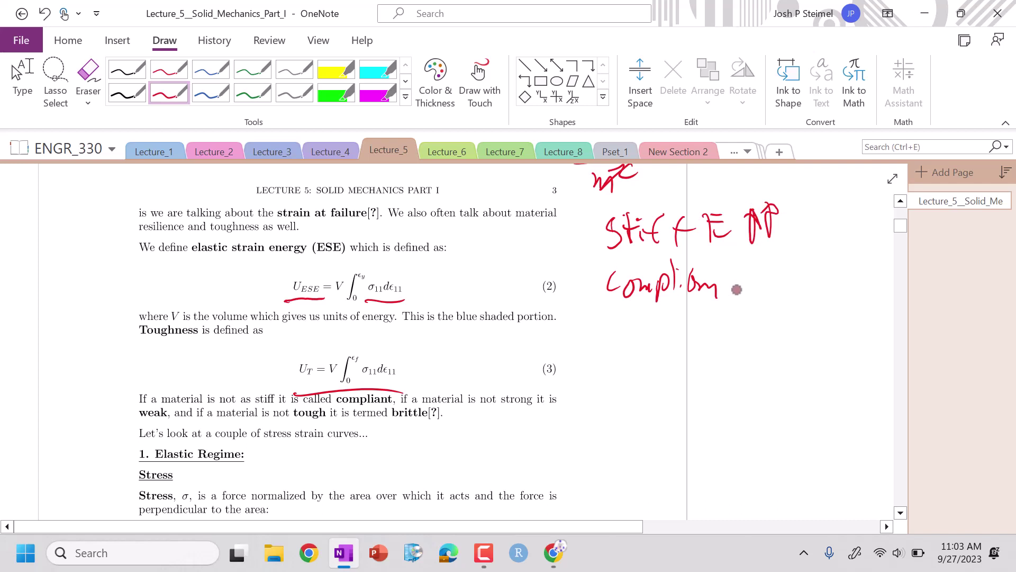
{"action": "mouse_move", "coordinate": [733, 269]}
{"action": "left_mouse_down"}
{"action": "mouse_move", "coordinate": [732, 292]}
{"action": "mouse_move", "coordinate": [743, 269]}
{"action": "left_mouse_up"}
{"action": "left_click_drag", "start_coordinate": [733, 280], "coordinate": [741, 280]}
{"action": "mouse_move", "coordinate": [733, 292]}
{"action": "left_mouse_down"}
{"action": "mouse_move", "coordinate": [769, 281]}
{"action": "mouse_move", "coordinate": [778, 269]}
{"action": "mouse_move", "coordinate": [778, 292]}
{"action": "left_mouse_up"}
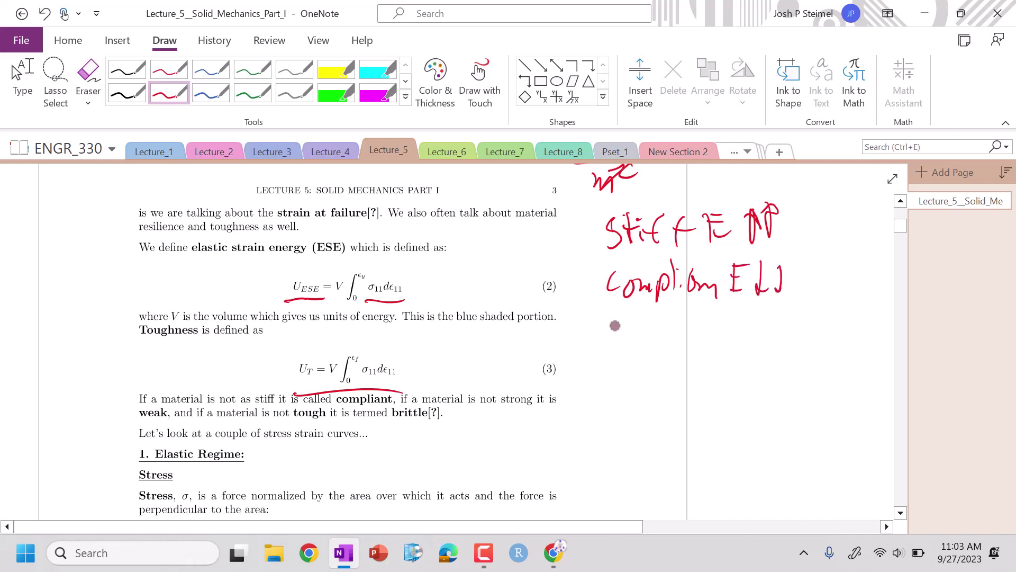
Write 'ductile' and 'Brittle' beneath Compliant in the margin list.
{"action": "mouse_move", "coordinate": [621, 323]}
{"action": "left_mouse_down"}
{"action": "mouse_move", "coordinate": [623, 344]}
{"action": "mouse_move", "coordinate": [645, 334]}
{"action": "mouse_move", "coordinate": [661, 345]}
{"action": "left_mouse_up"}
{"action": "mouse_move", "coordinate": [679, 315]}
{"action": "left_mouse_down"}
{"action": "mouse_move", "coordinate": [680, 346]}
{"action": "mouse_move", "coordinate": [704, 345]}
{"action": "left_mouse_up"}
{"action": "left_click_drag", "start_coordinate": [714, 310], "coordinate": [715, 342]}
{"action": "left_click_drag", "start_coordinate": [726, 331], "coordinate": [733, 338]}
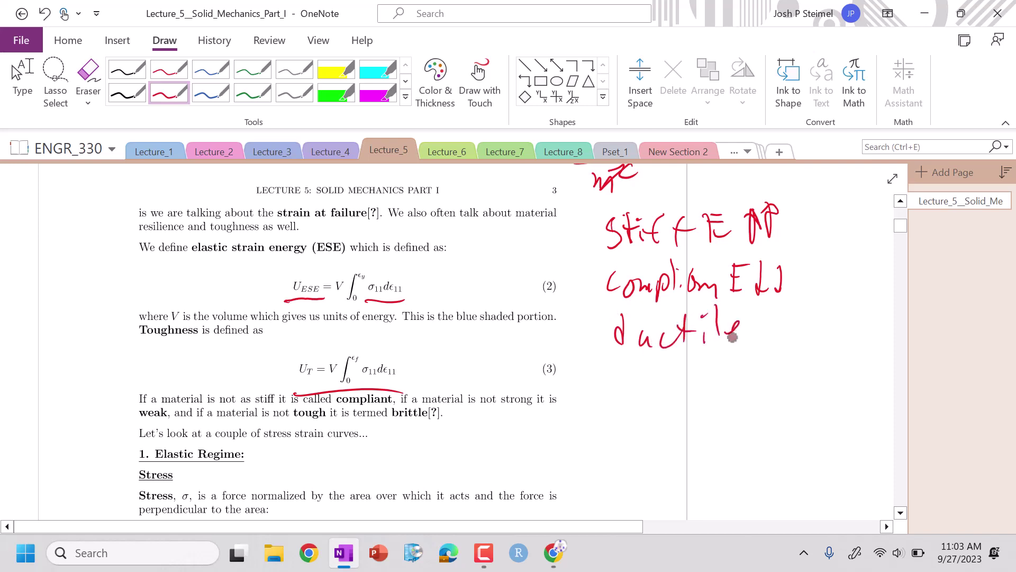
{"action": "left_click_drag", "start_coordinate": [630, 370], "coordinate": [628, 398]}
{"action": "mouse_move", "coordinate": [647, 397]}
{"action": "left_mouse_down"}
{"action": "mouse_move", "coordinate": [655, 379]}
{"action": "mouse_move", "coordinate": [665, 381]}
{"action": "left_mouse_up"}
{"action": "mouse_move", "coordinate": [681, 359]}
{"action": "left_mouse_down"}
{"action": "mouse_move", "coordinate": [682, 393]}
{"action": "mouse_move", "coordinate": [698, 388]}
{"action": "left_mouse_up"}
{"action": "mouse_move", "coordinate": [688, 371]}
{"action": "left_mouse_down"}
{"action": "mouse_move", "coordinate": [707, 363]}
{"action": "mouse_move", "coordinate": [711, 393]}
{"action": "left_mouse_up"}
{"action": "left_click_drag", "start_coordinate": [720, 380], "coordinate": [731, 387]}
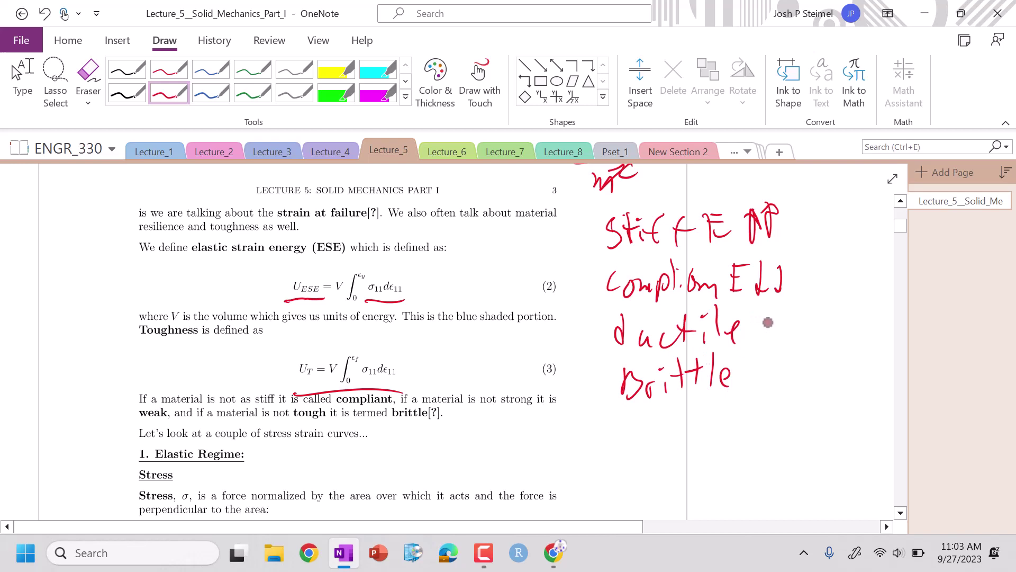
Add εf↑ after ductile and εf↓ after Brittle, then write 'Tough' below.
{"action": "mouse_move", "coordinate": [769, 315]}
{"action": "left_mouse_down"}
{"action": "mouse_move", "coordinate": [782, 344]}
{"action": "mouse_move", "coordinate": [803, 310]}
{"action": "mouse_move", "coordinate": [811, 321]}
{"action": "mouse_move", "coordinate": [790, 328]}
{"action": "mouse_move", "coordinate": [824, 314]}
{"action": "left_mouse_up"}
{"action": "mouse_move", "coordinate": [773, 363]}
{"action": "left_mouse_down"}
{"action": "mouse_move", "coordinate": [795, 381]}
{"action": "mouse_move", "coordinate": [803, 368]}
{"action": "mouse_move", "coordinate": [809, 388]}
{"action": "mouse_move", "coordinate": [833, 372]}
{"action": "left_mouse_up"}
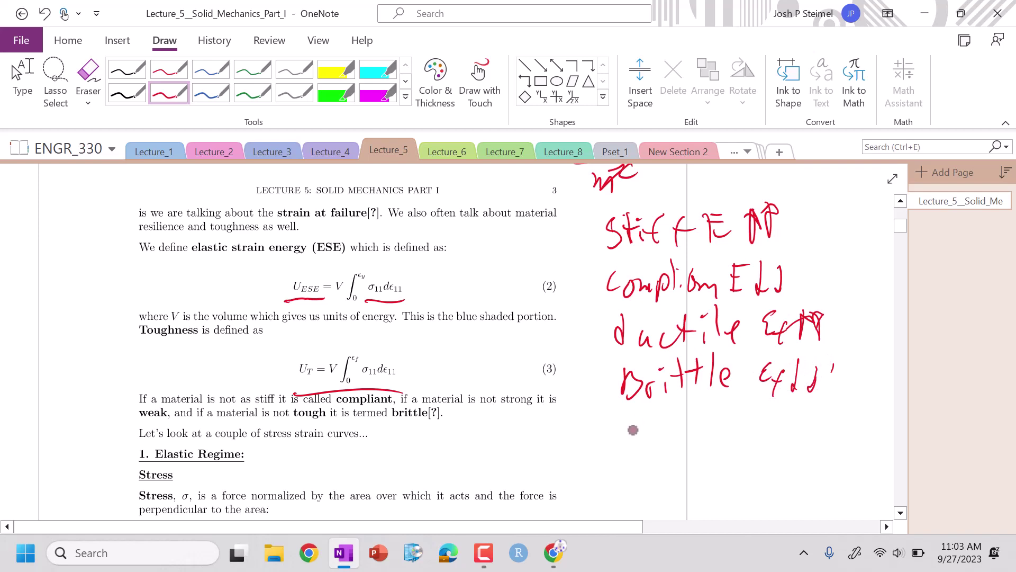
{"action": "mouse_move", "coordinate": [633, 418]}
{"action": "left_mouse_down"}
{"action": "mouse_move", "coordinate": [636, 461]}
{"action": "mouse_move", "coordinate": [645, 413]}
{"action": "left_mouse_up"}
{"action": "left_click_drag", "start_coordinate": [651, 428], "coordinate": [672, 471]}
{"action": "left_click_drag", "start_coordinate": [691, 423], "coordinate": [712, 449]}
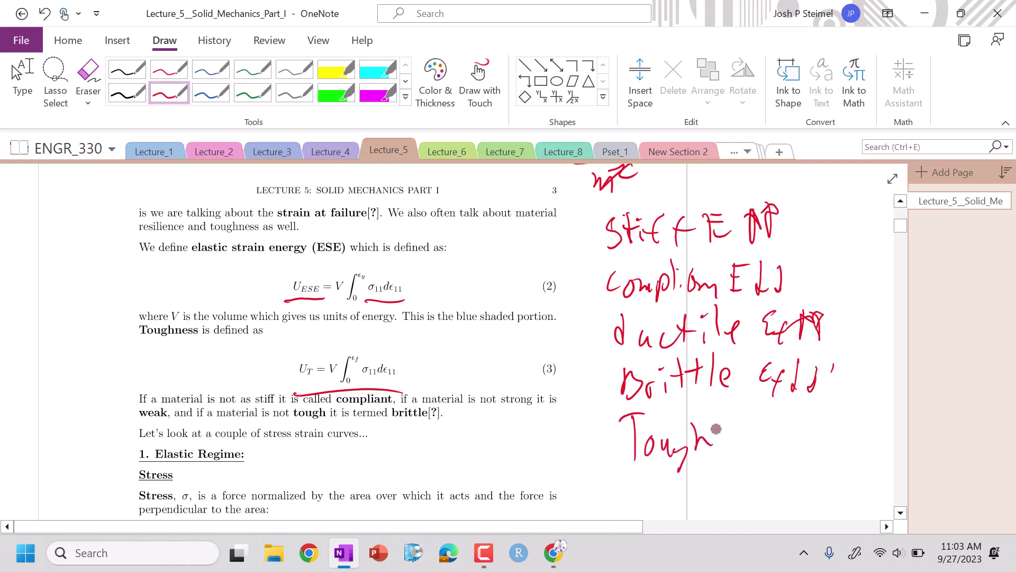
Circle U_T in equation (3), write 'weak', and add U_T↑ after Tough, U_T↓ after weak.
{"action": "left_click_drag", "start_coordinate": [314, 374], "coordinate": [296, 369]}
{"action": "left_click_drag", "start_coordinate": [636, 481], "coordinate": [721, 498]}
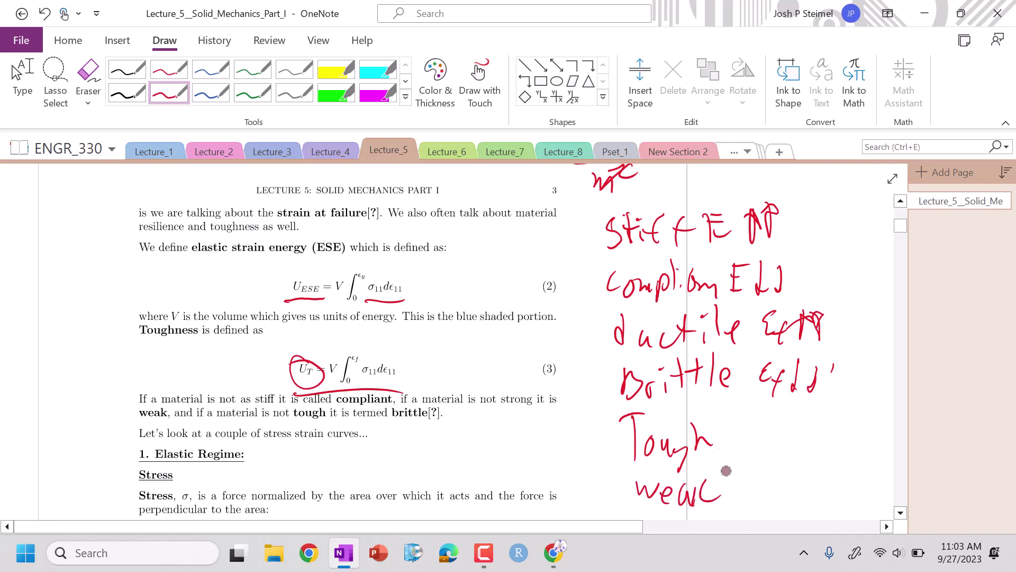
{"action": "left_click_drag", "start_coordinate": [732, 428], "coordinate": [764, 437]}
{"action": "mouse_move", "coordinate": [758, 430]}
{"action": "left_mouse_down"}
{"action": "mouse_move", "coordinate": [757, 447]}
{"action": "mouse_move", "coordinate": [780, 419]}
{"action": "left_mouse_up"}
{"action": "left_click_drag", "start_coordinate": [774, 429], "coordinate": [796, 417]}
{"action": "left_click_drag", "start_coordinate": [789, 430], "coordinate": [809, 430]}
{"action": "mouse_move", "coordinate": [736, 475]}
{"action": "left_mouse_down"}
{"action": "mouse_move", "coordinate": [740, 500]}
{"action": "mouse_move", "coordinate": [762, 509]}
{"action": "mouse_move", "coordinate": [777, 488]}
{"action": "left_mouse_up"}
{"action": "mouse_move", "coordinate": [767, 490]}
{"action": "left_mouse_down"}
{"action": "mouse_move", "coordinate": [768, 512]}
{"action": "mouse_move", "coordinate": [794, 507]}
{"action": "mouse_move", "coordinate": [818, 474]}
{"action": "mouse_move", "coordinate": [822, 482]}
{"action": "left_mouse_up"}
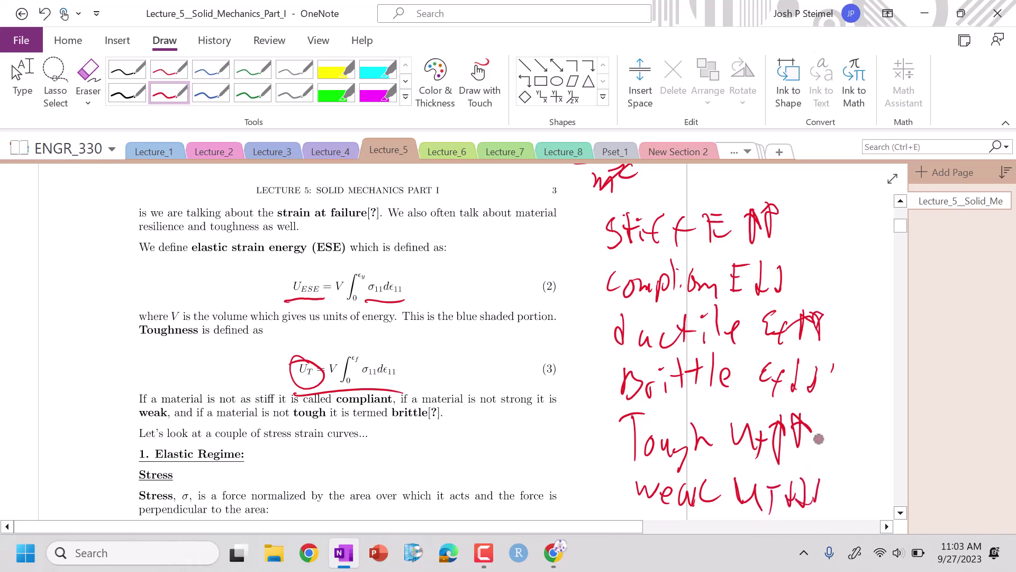
Start 'St' in the margin and strike through the 'weak U_T↓' line.
{"action": "scroll", "coordinate": [349, 339], "scroll_direction": "down", "scroll_amount": 5}
{"action": "mouse_move", "coordinate": [662, 243]}
{"action": "left_mouse_down"}
{"action": "mouse_move", "coordinate": [645, 269]}
{"action": "mouse_move", "coordinate": [670, 271]}
{"action": "left_mouse_up"}
{"action": "left_click_drag", "start_coordinate": [656, 259], "coordinate": [690, 248]}
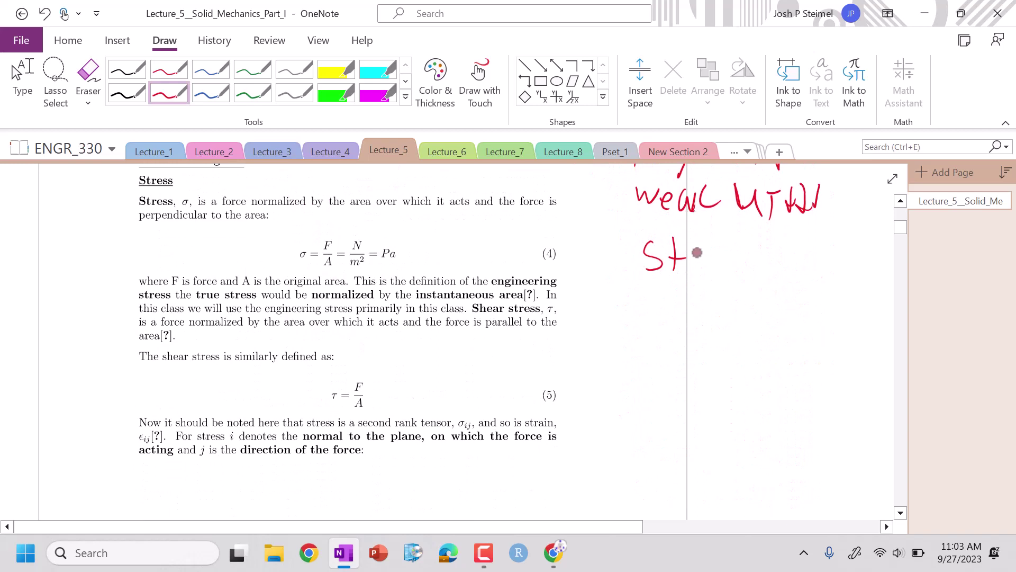
{"action": "mouse_move", "coordinate": [751, 193]}
{"action": "left_mouse_down"}
{"action": "mouse_move", "coordinate": [753, 208]}
{"action": "mouse_move", "coordinate": [785, 202]}
{"action": "mouse_move", "coordinate": [620, 215]}
{"action": "left_mouse_up"}
{"action": "mouse_move", "coordinate": [736, 176]}
{"action": "left_mouse_down"}
{"action": "mouse_move", "coordinate": [797, 212]}
{"action": "mouse_move", "coordinate": [836, 209]}
{"action": "left_mouse_up"}
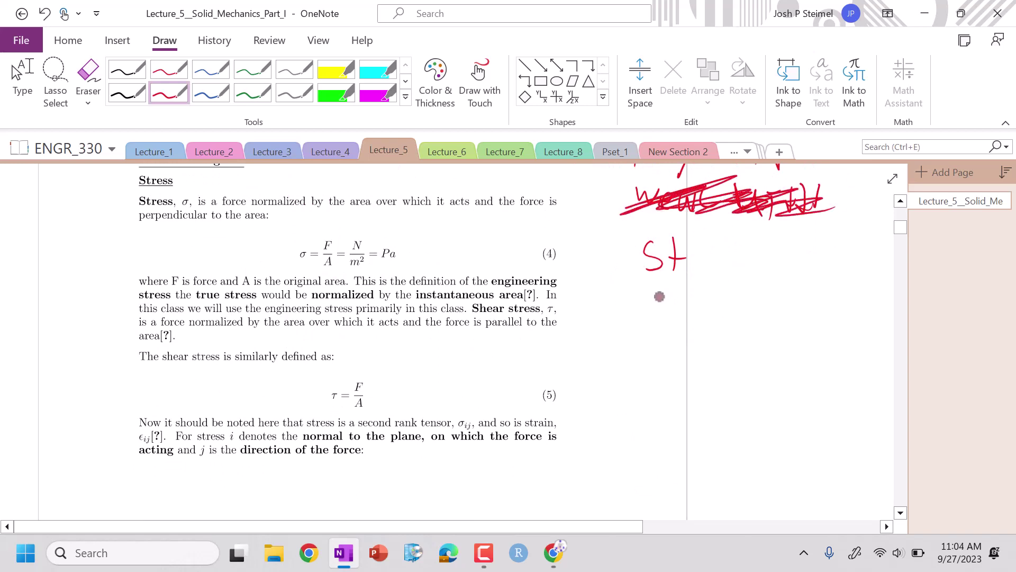
Rewrite the word 'weak' lower down in red.
{"action": "mouse_move", "coordinate": [641, 341]}
{"action": "left_mouse_down"}
{"action": "mouse_move", "coordinate": [643, 359]}
{"action": "mouse_move", "coordinate": [662, 341]}
{"action": "left_mouse_up"}
{"action": "left_click_drag", "start_coordinate": [668, 345], "coordinate": [696, 362]}
{"action": "mouse_move", "coordinate": [702, 339]}
{"action": "left_mouse_down"}
{"action": "mouse_move", "coordinate": [702, 367]}
{"action": "mouse_move", "coordinate": [722, 361]}
{"action": "left_mouse_up"}
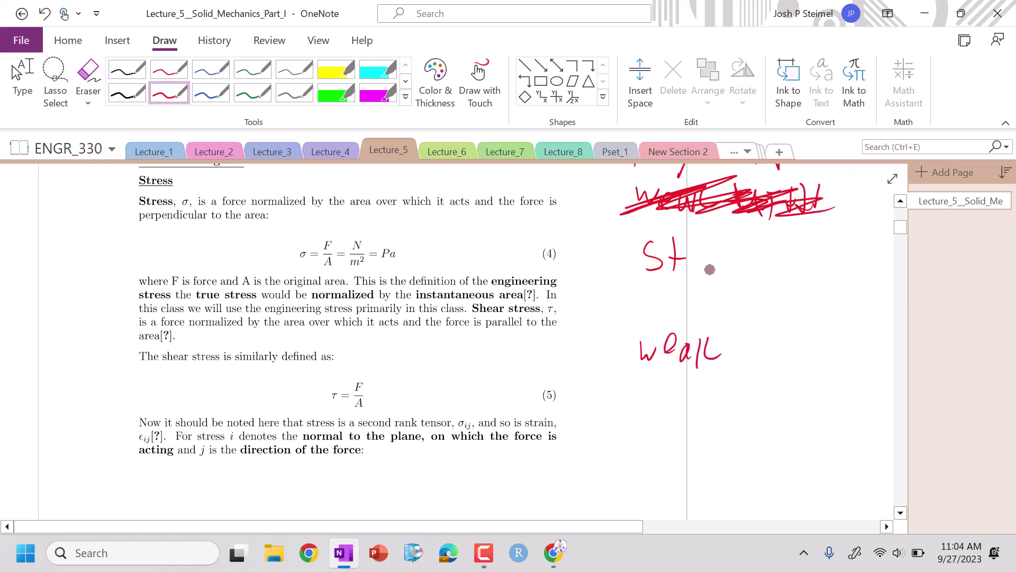
Complete 'Strong σy, σUTS, σf' and draw an ellipse around it.
{"action": "mouse_move", "coordinate": [695, 271]}
{"action": "left_mouse_down"}
{"action": "mouse_move", "coordinate": [709, 254]}
{"action": "mouse_move", "coordinate": [741, 267]}
{"action": "mouse_move", "coordinate": [729, 289]}
{"action": "left_mouse_up"}
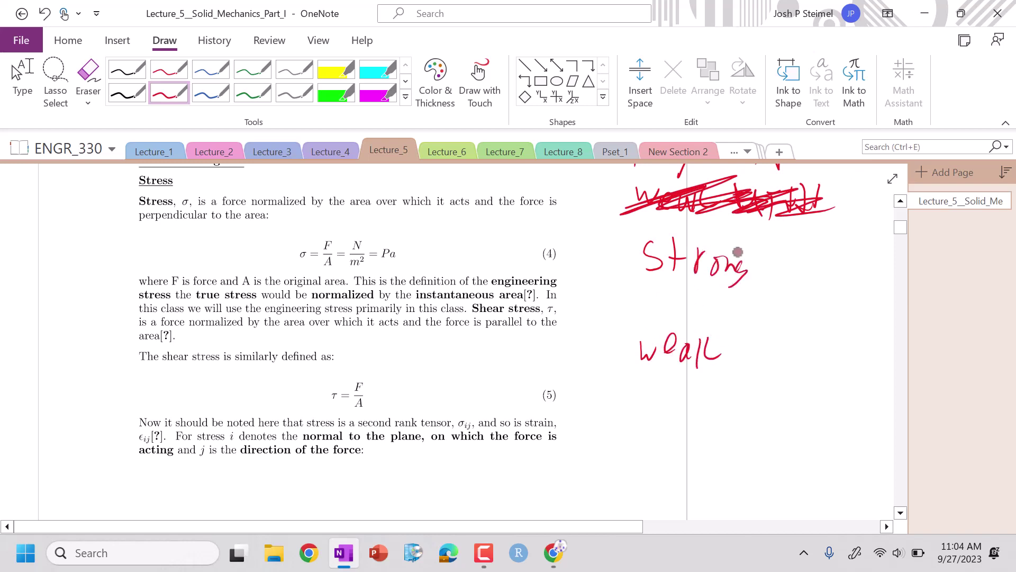
{"action": "mouse_move", "coordinate": [776, 252]}
{"action": "left_mouse_down"}
{"action": "mouse_move", "coordinate": [789, 257]}
{"action": "mouse_move", "coordinate": [788, 275]}
{"action": "left_mouse_up"}
{"action": "mouse_move", "coordinate": [795, 265]}
{"action": "left_mouse_down"}
{"action": "mouse_move", "coordinate": [782, 291]}
{"action": "mouse_move", "coordinate": [799, 292]}
{"action": "left_mouse_up"}
{"action": "mouse_move", "coordinate": [813, 257]}
{"action": "left_mouse_down"}
{"action": "mouse_move", "coordinate": [832, 286]}
{"action": "mouse_move", "coordinate": [855, 283]}
{"action": "mouse_move", "coordinate": [860, 259]}
{"action": "mouse_move", "coordinate": [859, 277]}
{"action": "mouse_move", "coordinate": [871, 269]}
{"action": "left_mouse_up"}
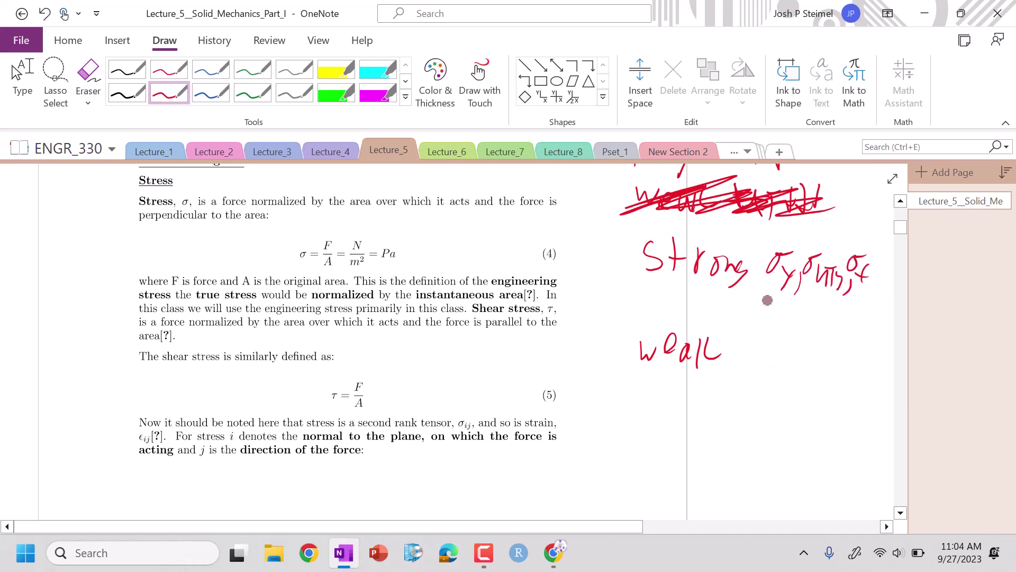
{"action": "mouse_move", "coordinate": [768, 300]}
{"action": "left_mouse_down"}
{"action": "mouse_move", "coordinate": [783, 211]}
{"action": "mouse_move", "coordinate": [829, 311]}
{"action": "left_mouse_up"}
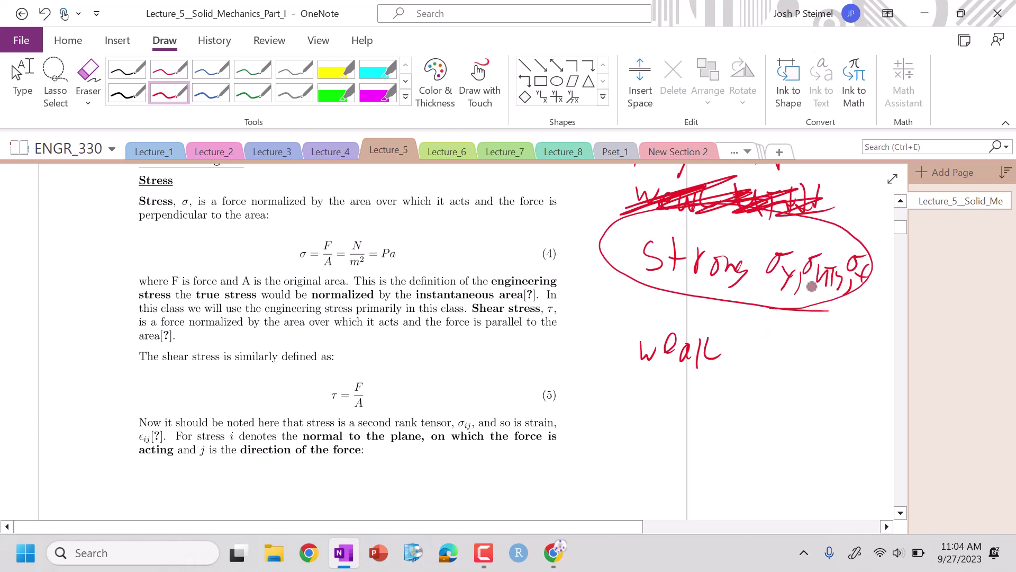
{"action": "mouse_move", "coordinate": [876, 256]}
{"action": "left_mouse_down"}
{"action": "mouse_move", "coordinate": [877, 287]}
{"action": "mouse_move", "coordinate": [884, 258]}
{"action": "left_mouse_up"}
{"action": "scroll", "coordinate": [866, 274], "scroll_direction": "up", "scroll_amount": 6}
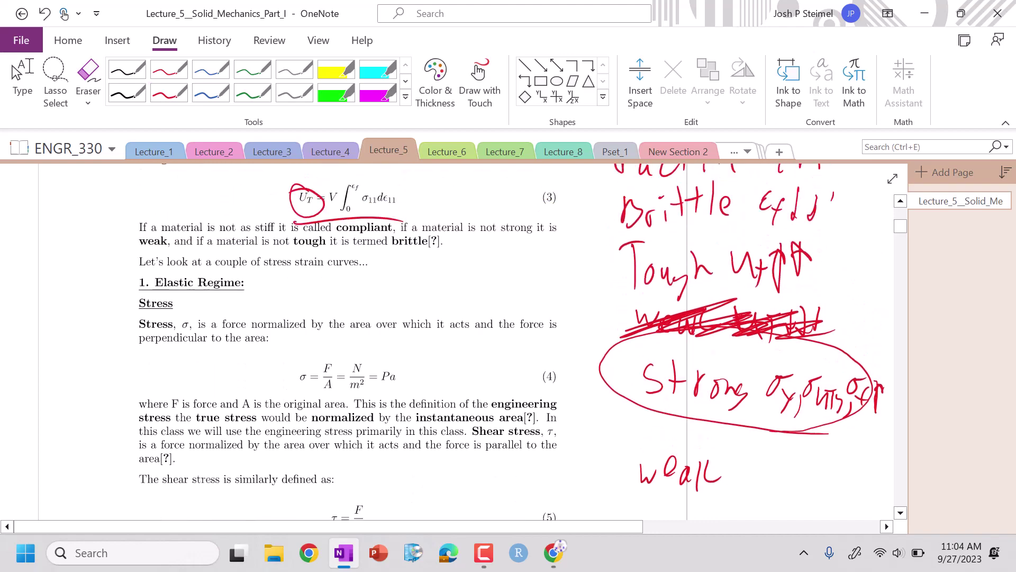
{"action": "scroll", "coordinate": [466, 339], "scroll_direction": "up", "scroll_amount": 10}
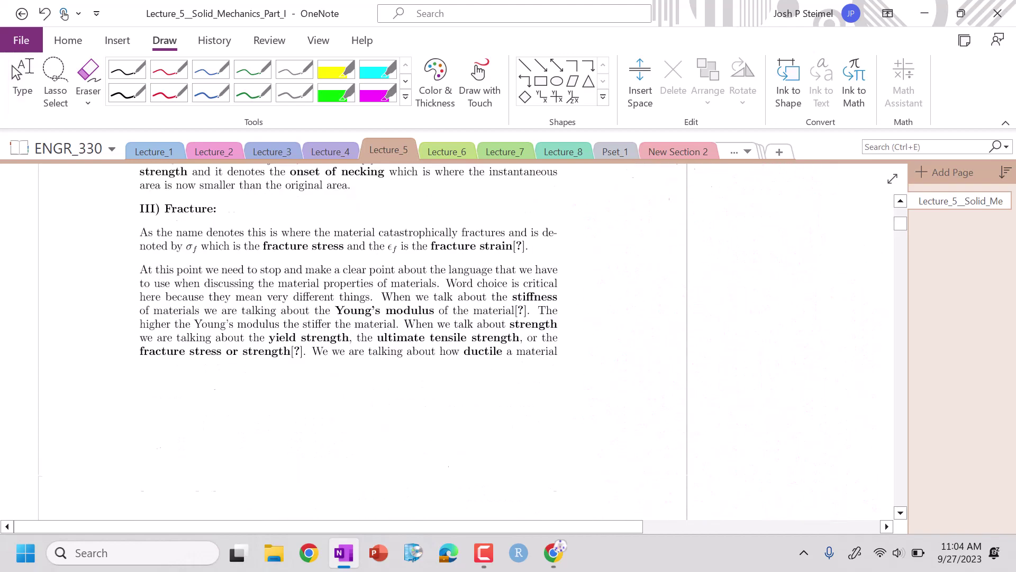
{"action": "scroll", "coordinate": [466, 338], "scroll_direction": "down", "scroll_amount": 5}
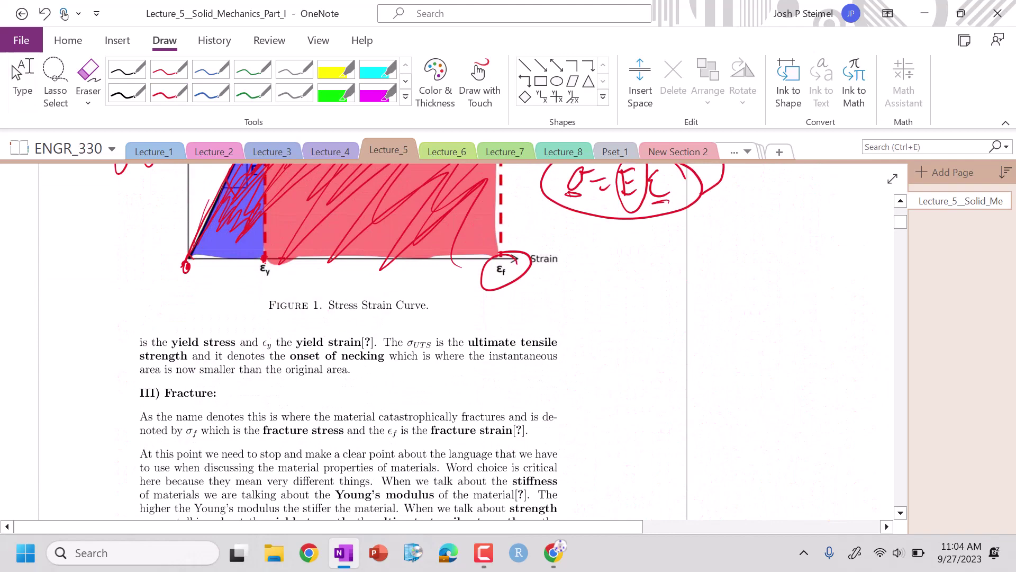
{"action": "scroll", "coordinate": [360, 339], "scroll_direction": "down", "scroll_amount": 10}
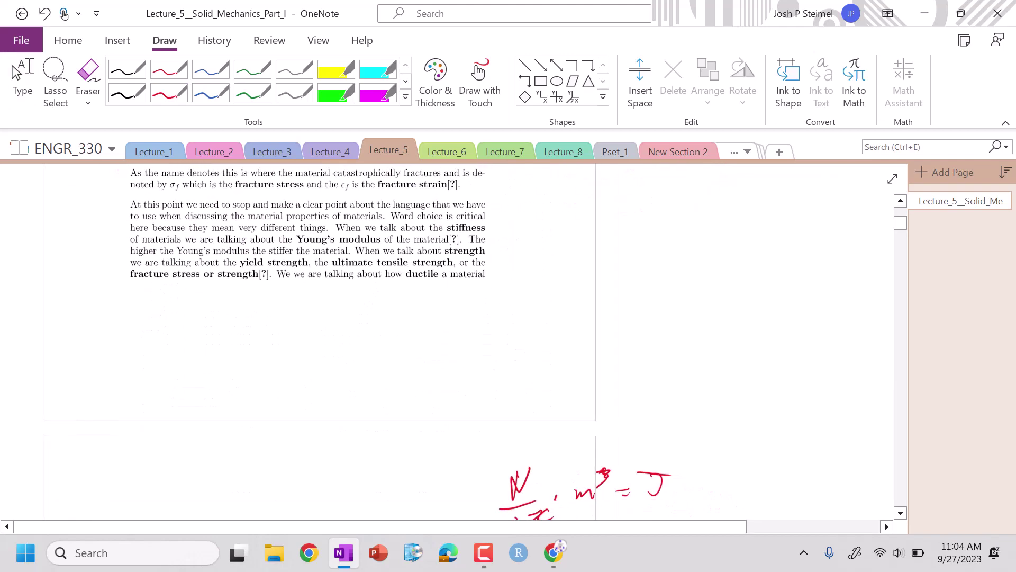
{"action": "scroll", "coordinate": [360, 339], "scroll_direction": "down", "scroll_amount": 10}
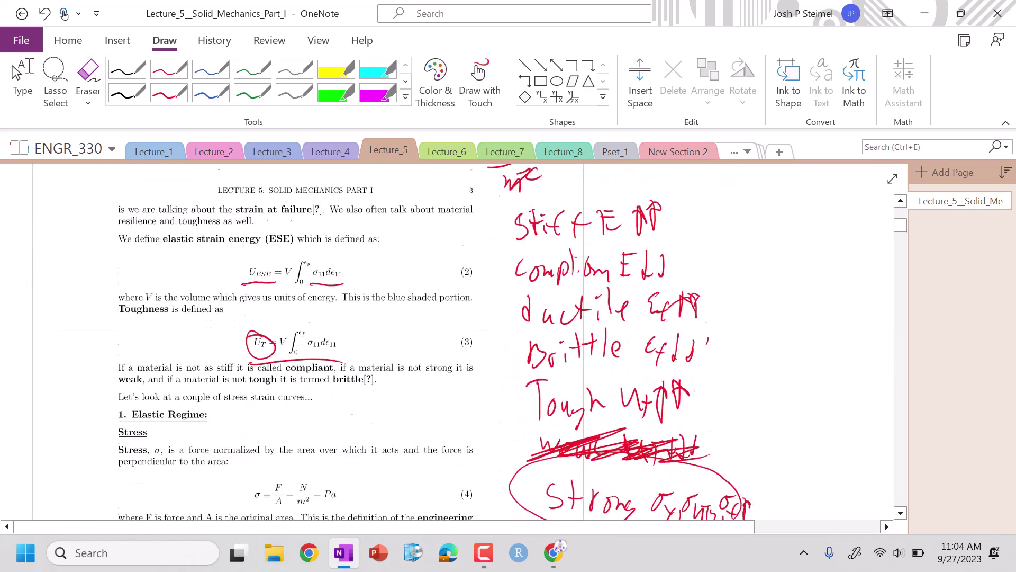
{"action": "scroll", "coordinate": [359, 339], "scroll_direction": "down", "scroll_amount": 5}
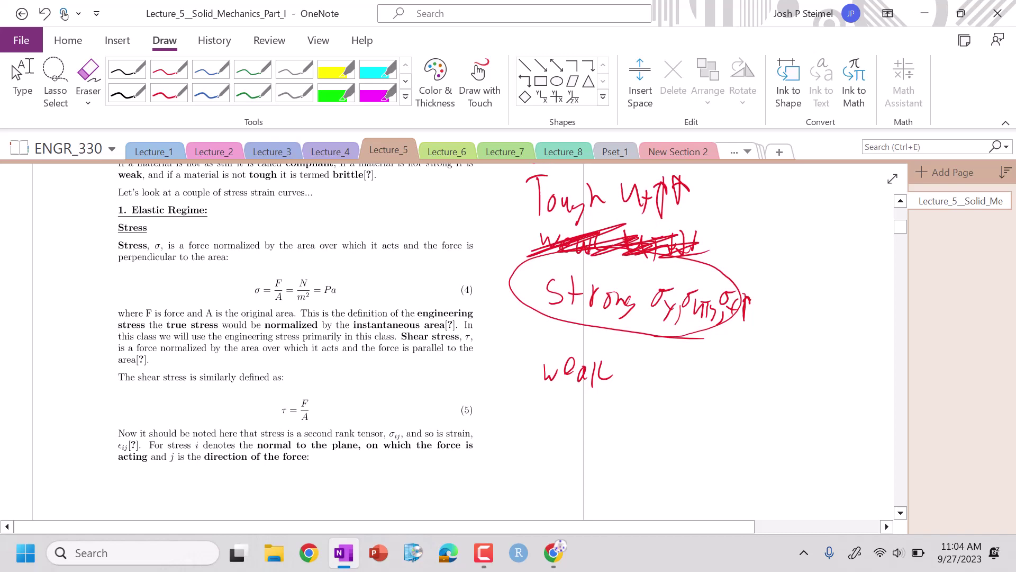